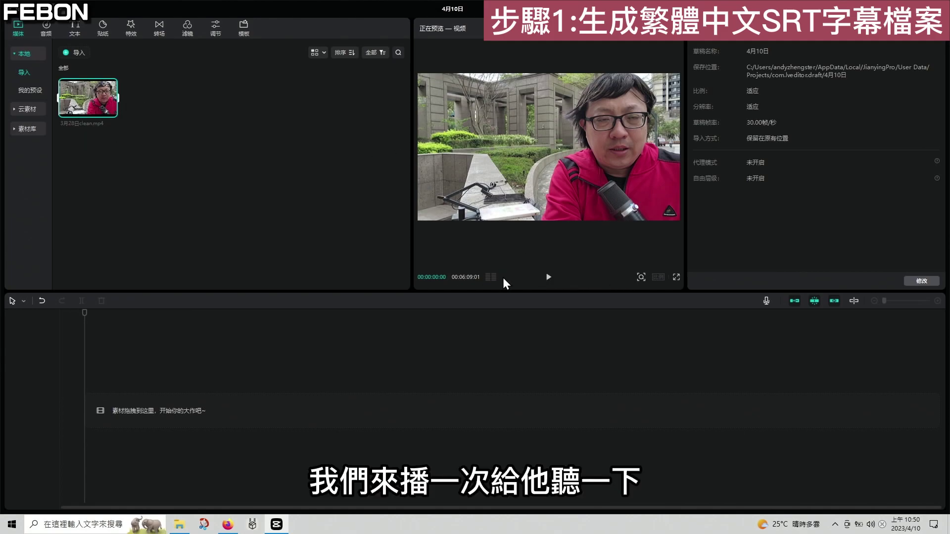
Preview the start of the imported clip 3月28日clean.mp4, then add the clip to the timeline
left_click(548, 278)
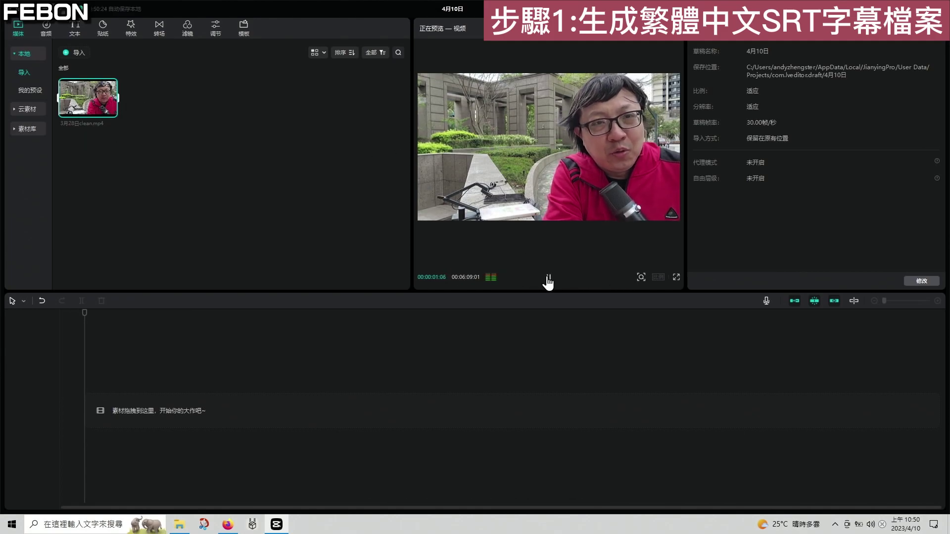
left_click(548, 278)
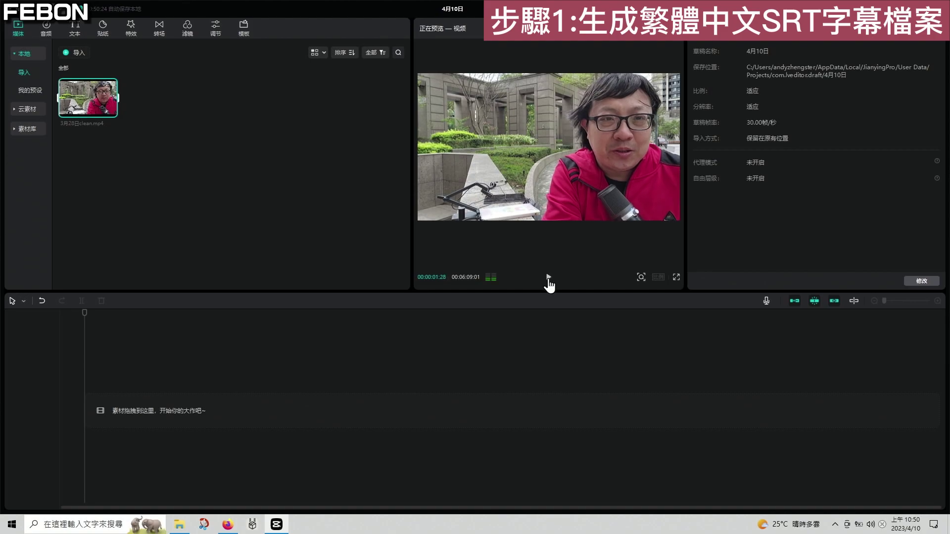
left_click(111, 112)
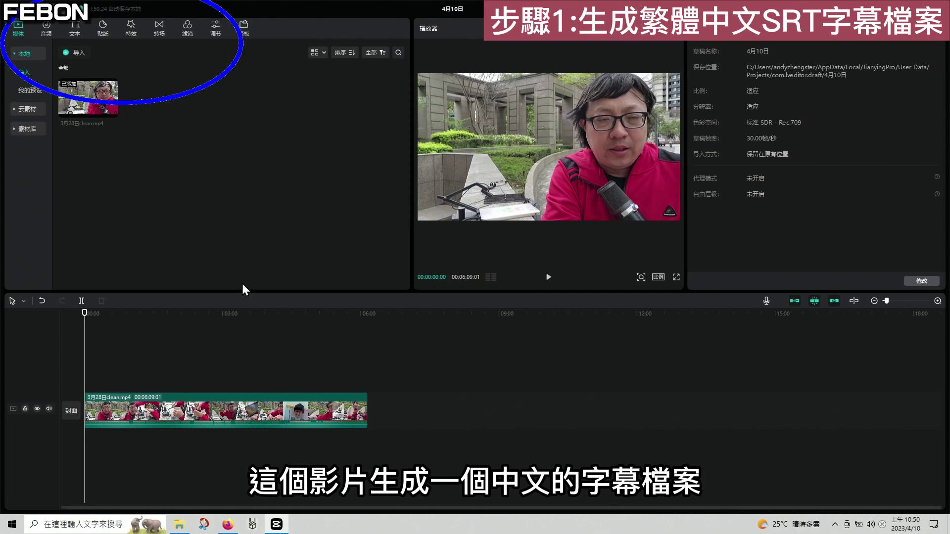
Generate subtitles from the video's speech with the automatic subtitle recognition (识别字幕)
left_click(73, 31)
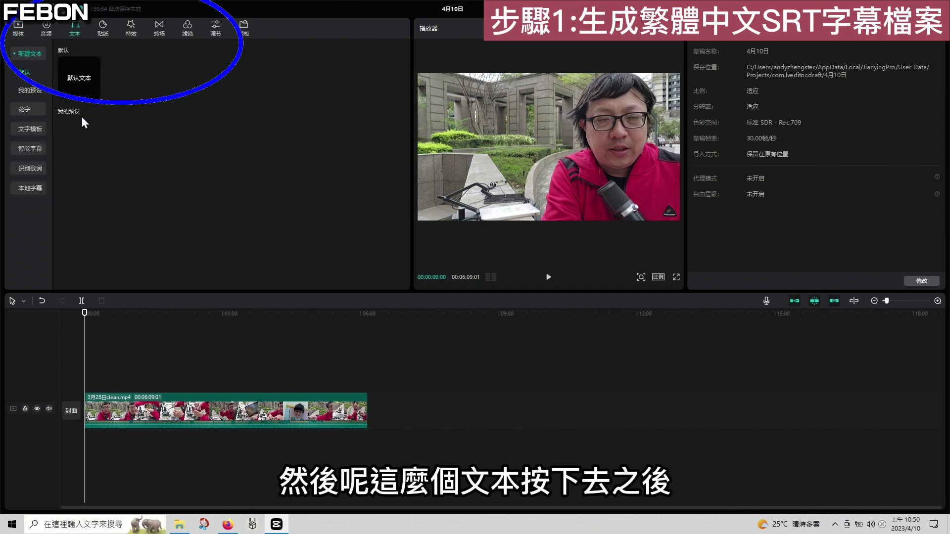
left_click(23, 148)
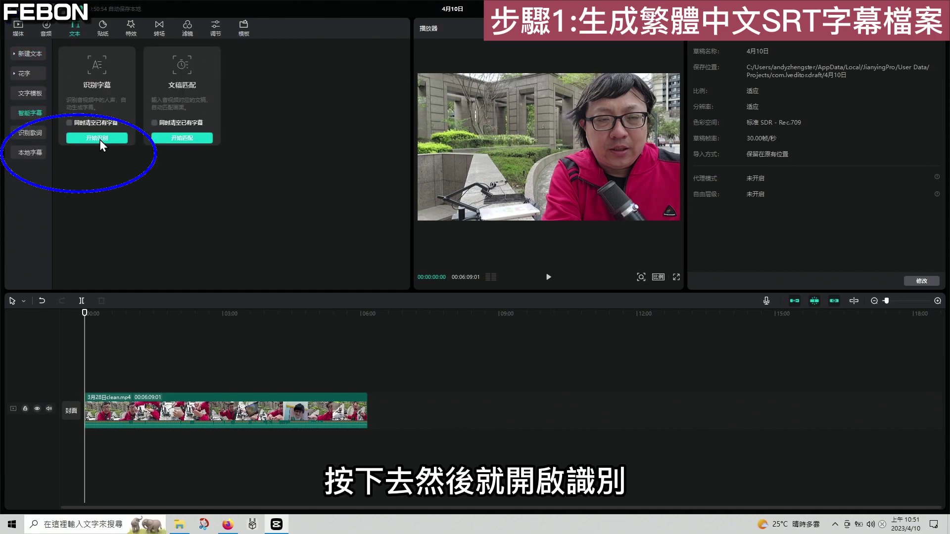
left_click(100, 140)
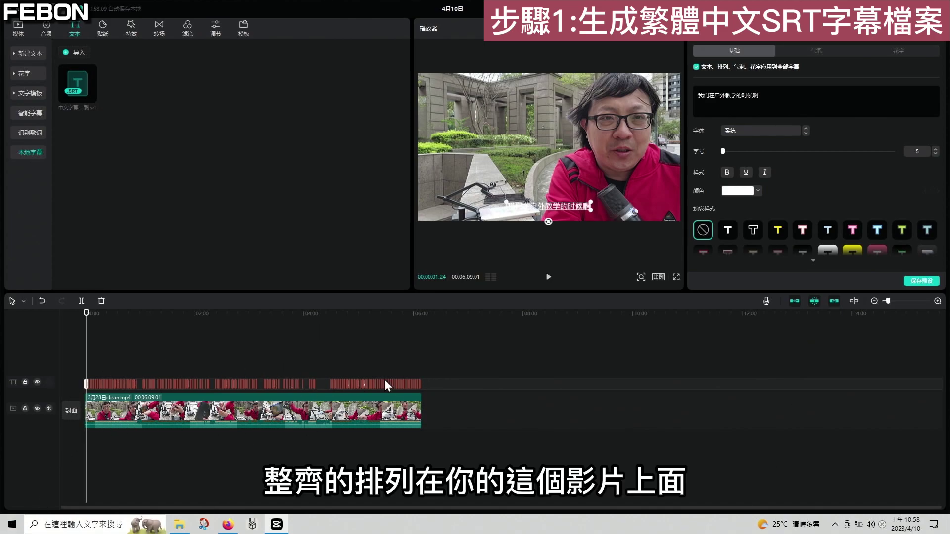
Enlarge the subtitle text slightly in the preview frame, with individual subtitle clips distinguishable on the timeline
left_click(898, 300)
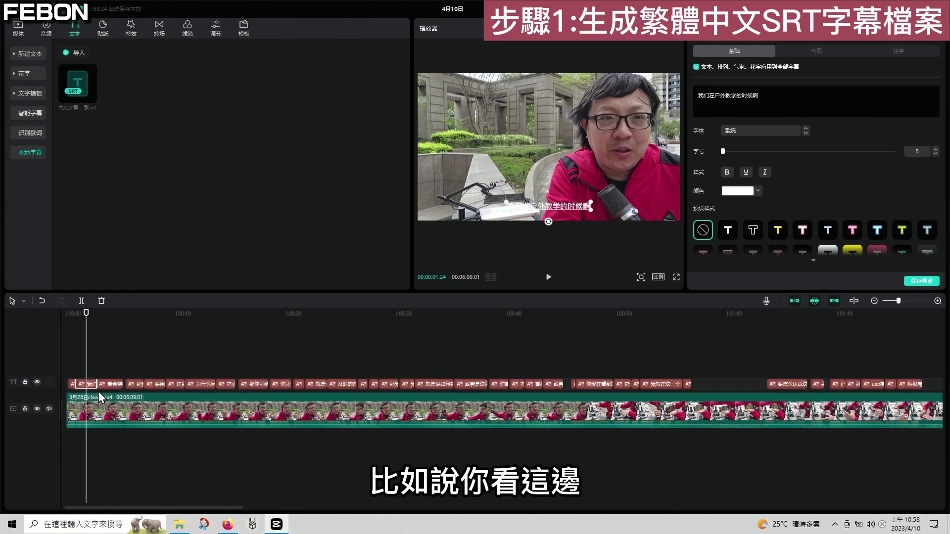
left_click_drag(591, 203, 601, 201)
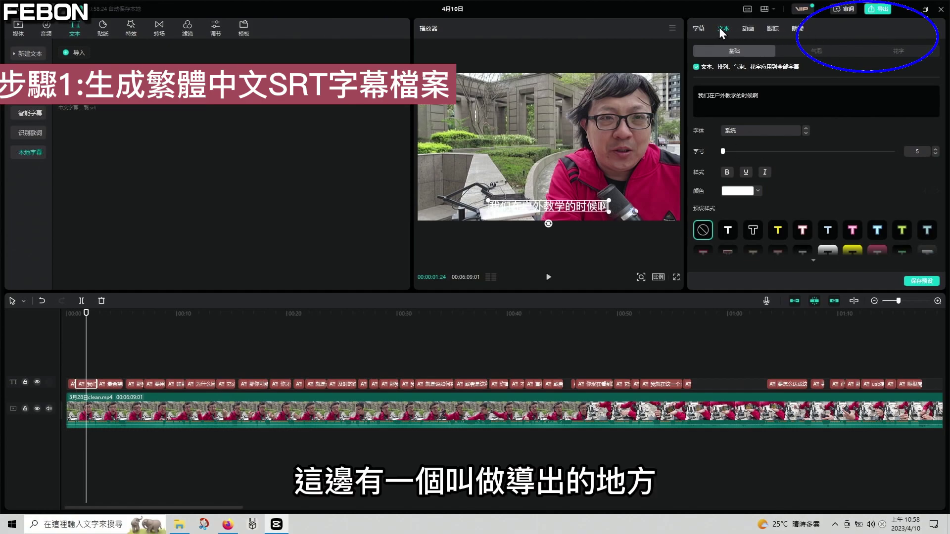
Start an export and set its destination to the AI配音 folder on the Samsung_T5 (F:) drive
left_click(879, 8)
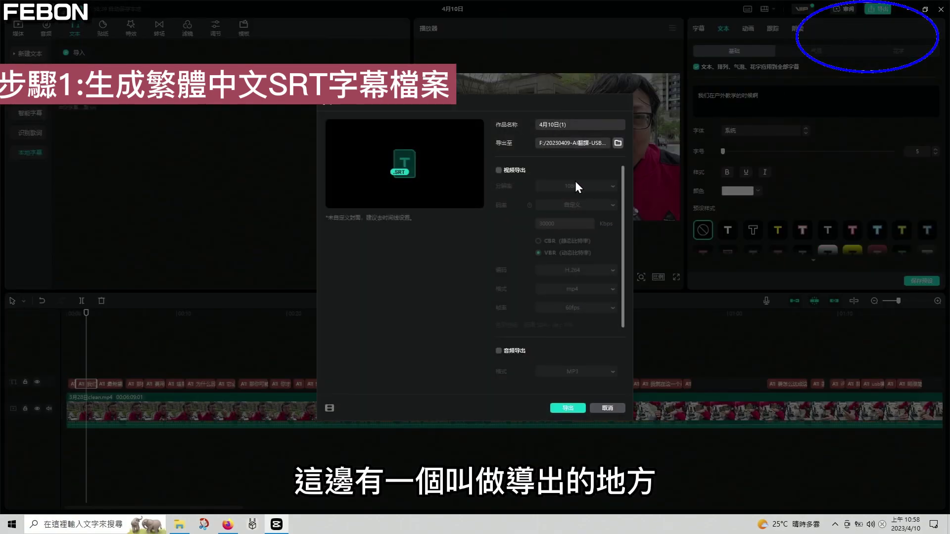
left_click(617, 143)
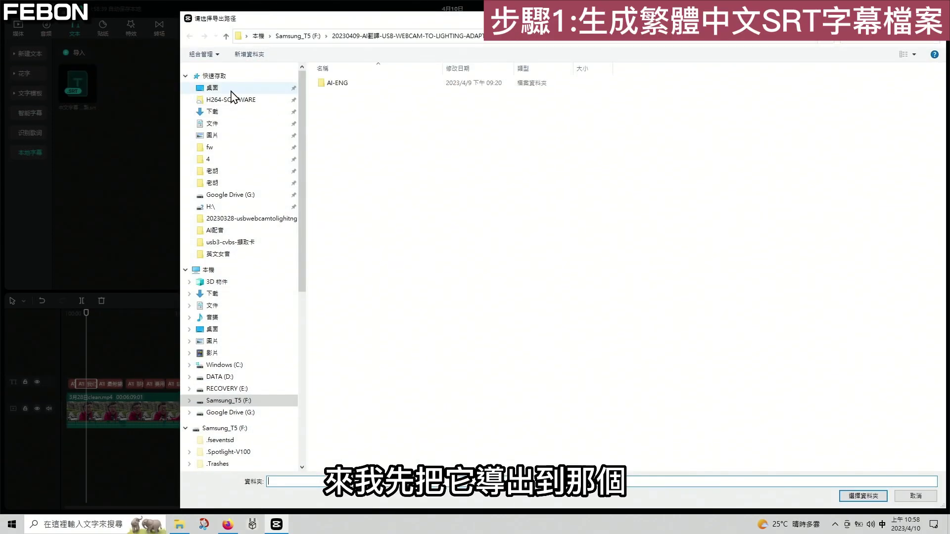
scroll(248, 376, "down", 1)
left_click(256, 399)
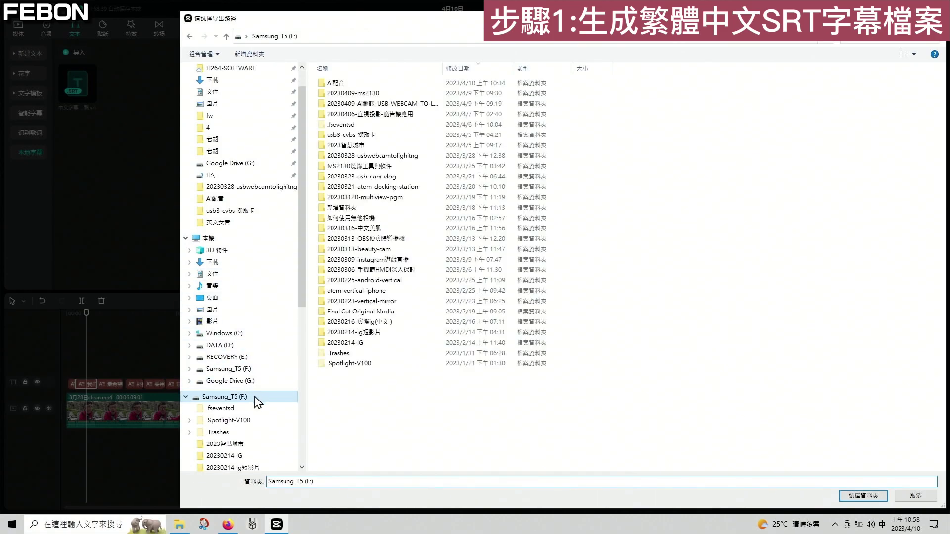
double_click(334, 83)
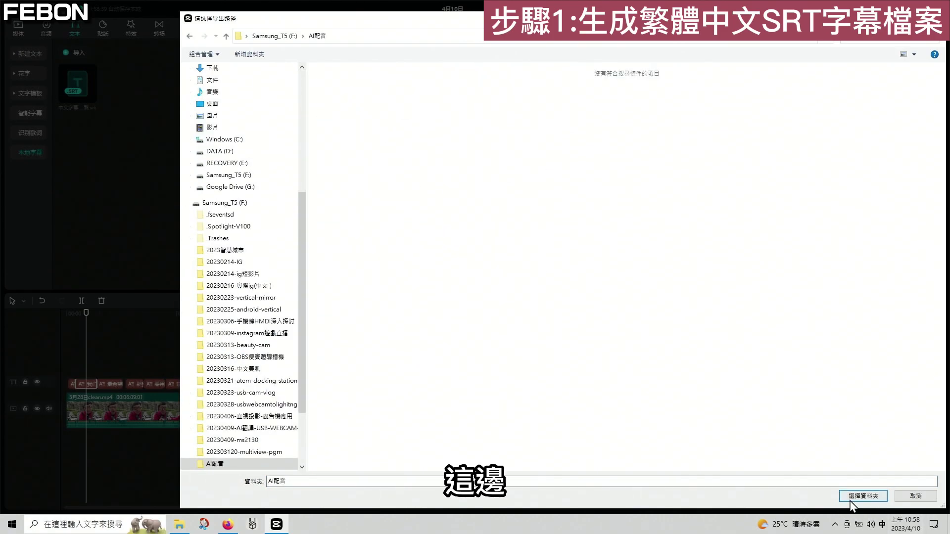
left_click(852, 499)
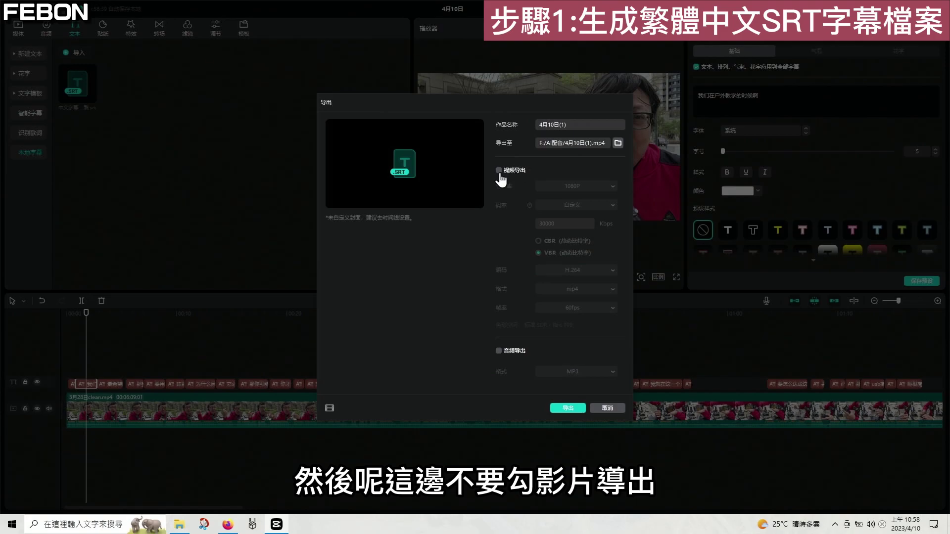
Export only the subtitles in SRT format, leaving video and audio export off, and close the finished export
scroll(535, 217, "down", 2)
left_click(508, 342)
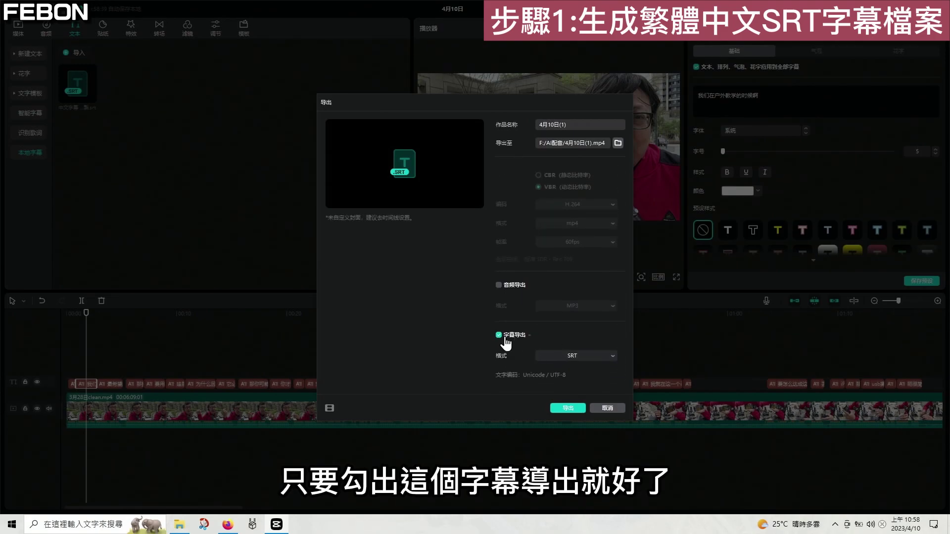
left_click(567, 407)
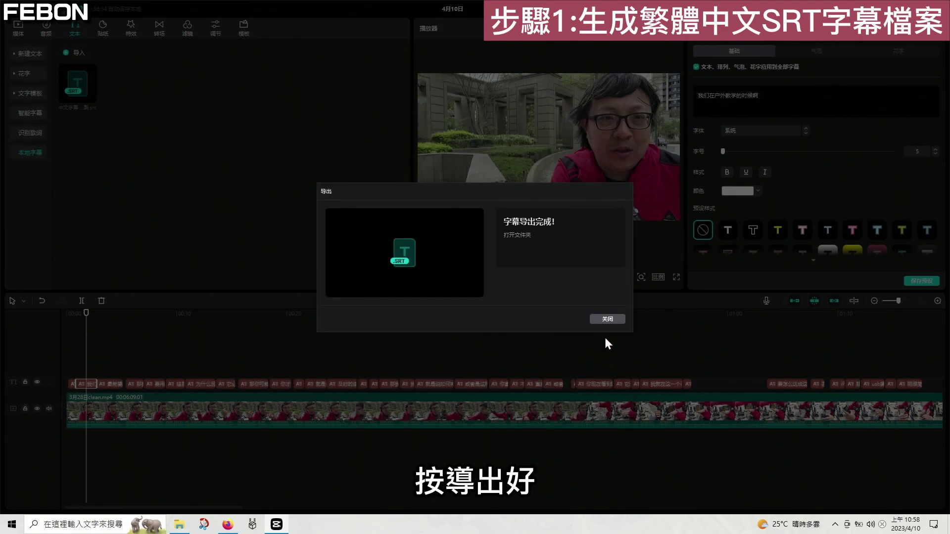
left_click(606, 319)
Open the exported subtitle file 4月10日(1) from the AI配音 folder in Notepad (記事本)
left_click(179, 525)
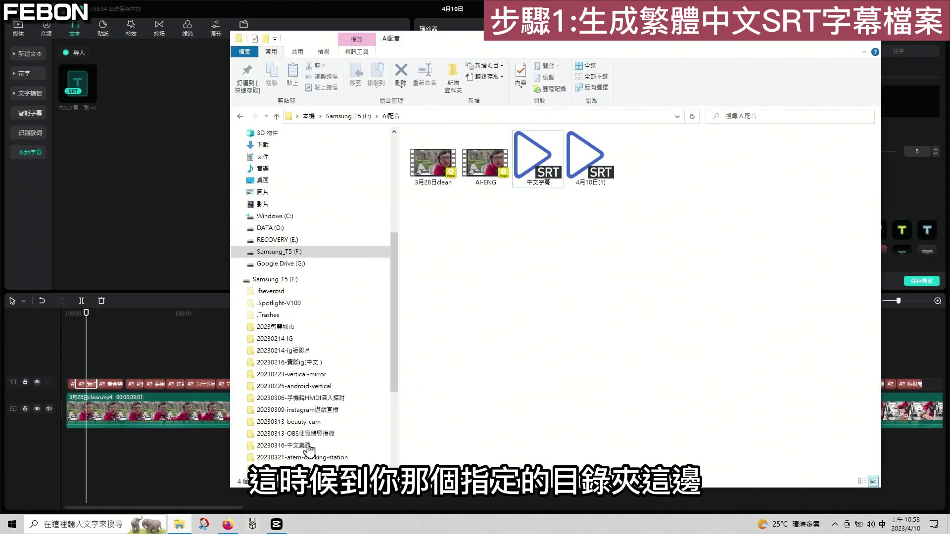
right_click(585, 165)
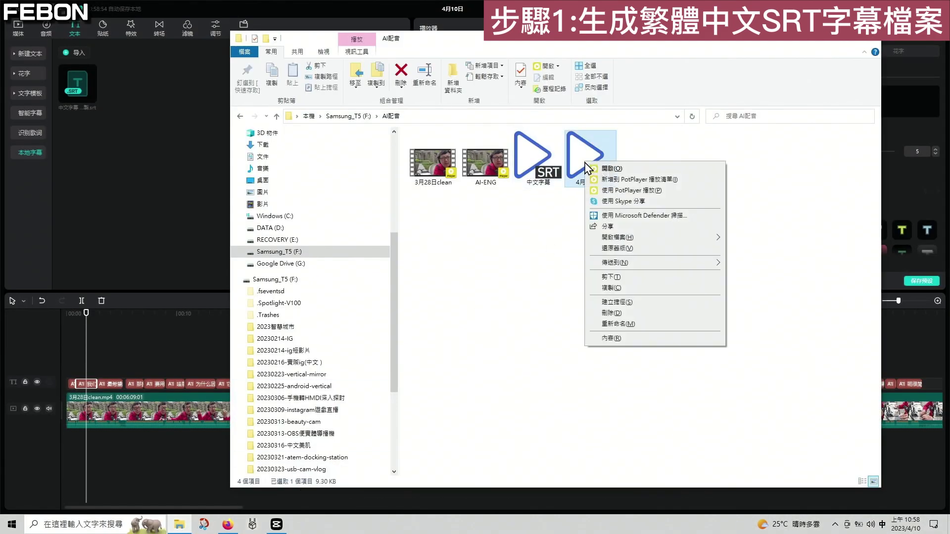
mouse_move(629, 241)
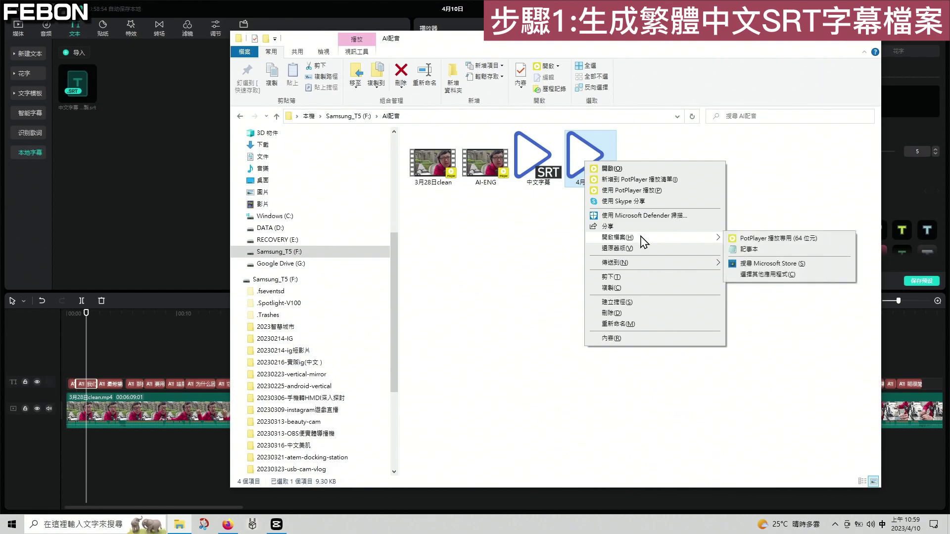
left_click(797, 258)
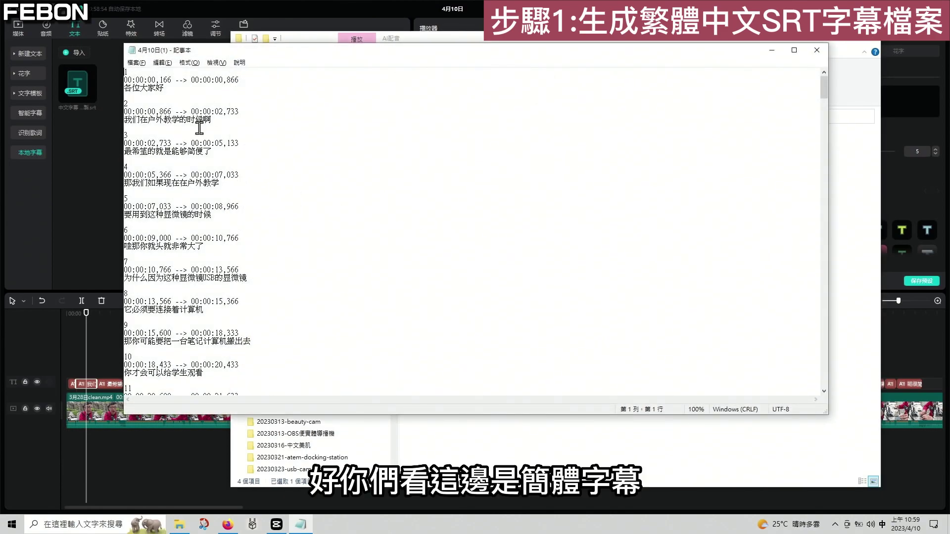
Copy the entire Simplified Chinese subtitle text from the SRT file
key("ctrl+a")
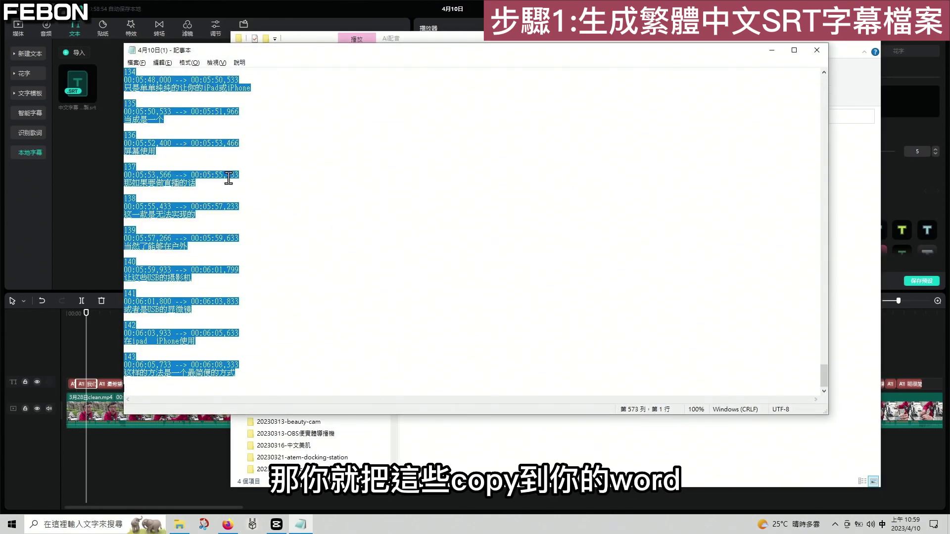
right_click(168, 145)
left_click(220, 178)
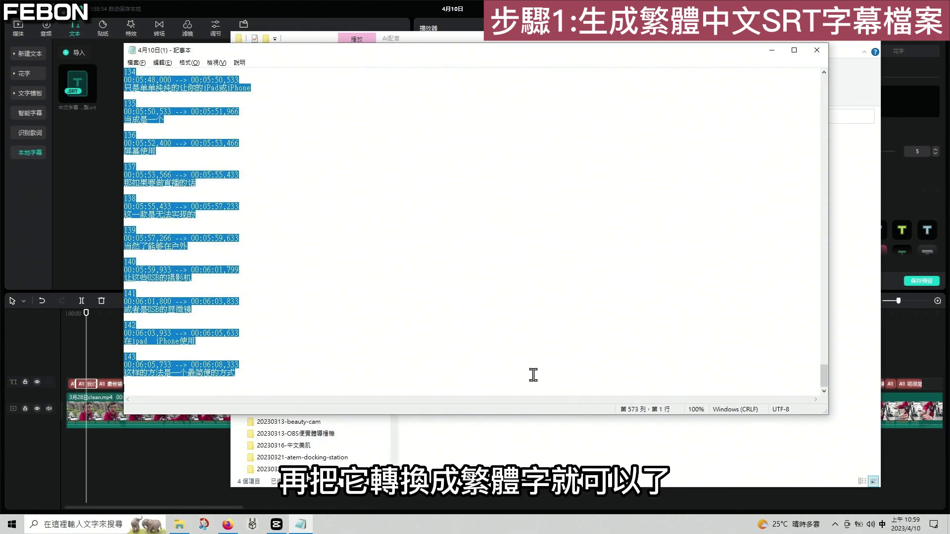
Open a blank document in Microsoft Word and paste the copied subtitle text into it
left_click(276, 524)
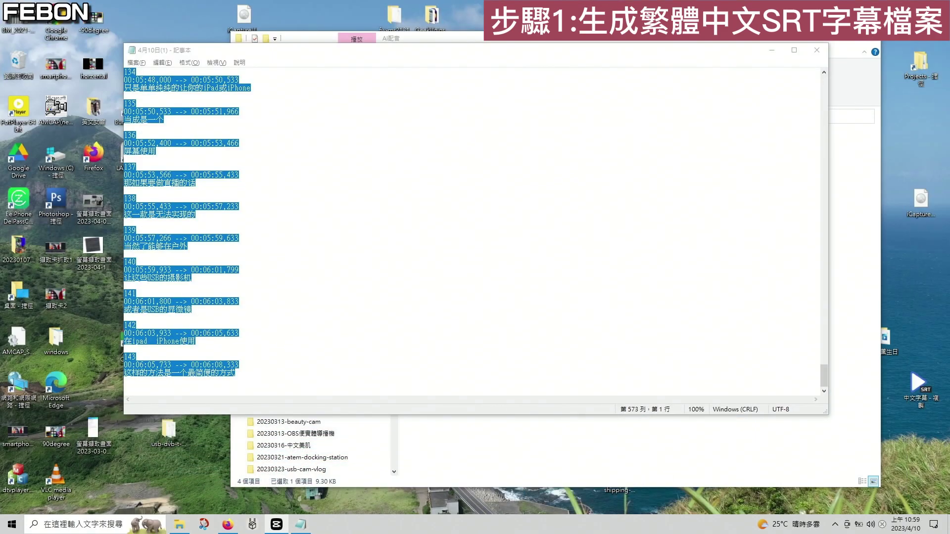
left_click(79, 524)
type("off")
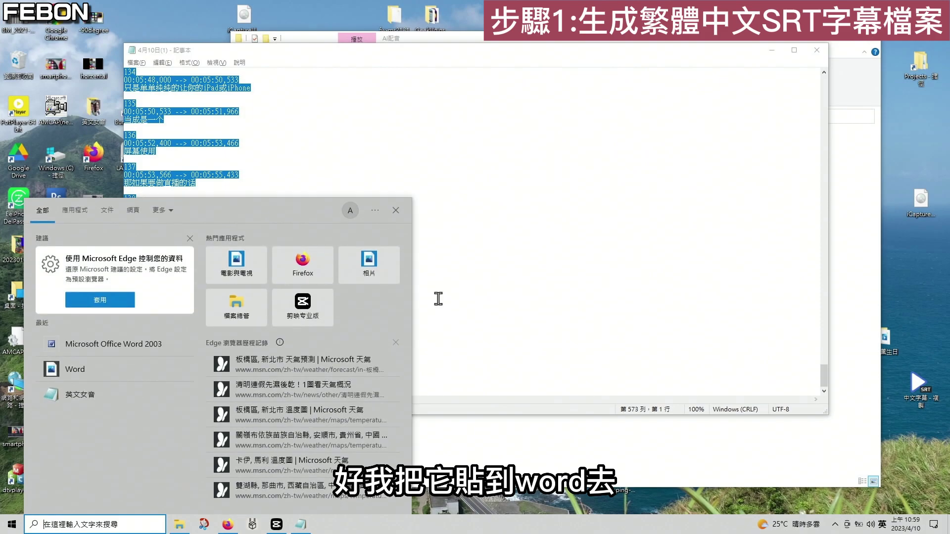
left_click(299, 261)
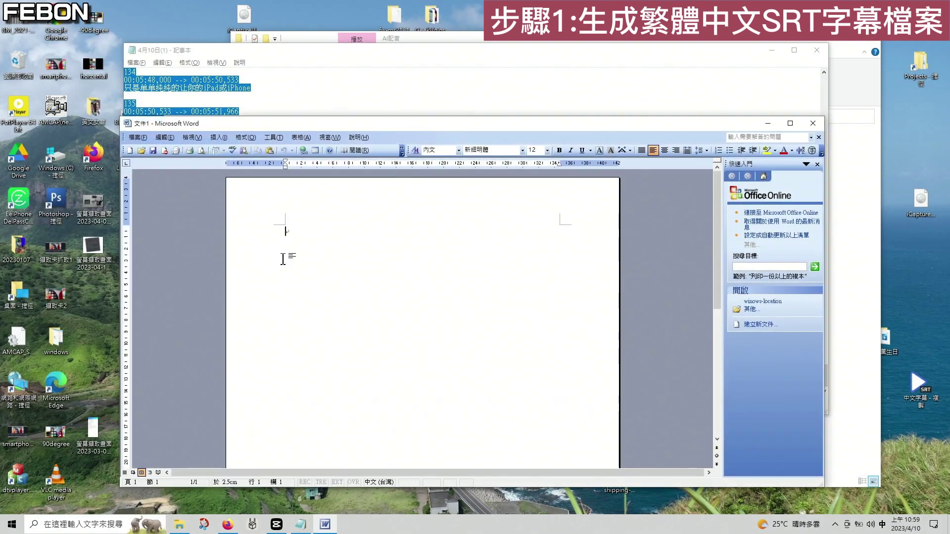
right_click(257, 247)
left_click(297, 271)
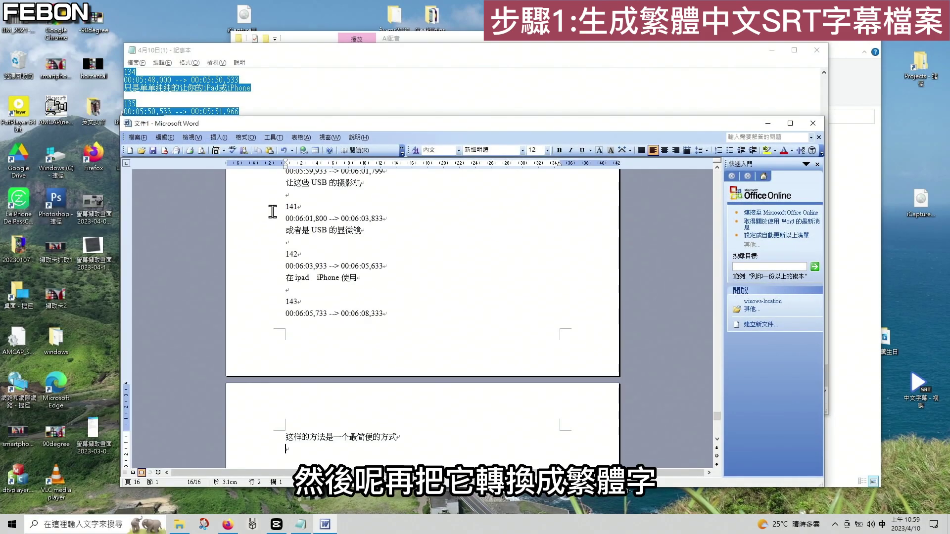
Convert the whole document from Simplified to Traditional Chinese and copy the converted text
key("ctrl+a")
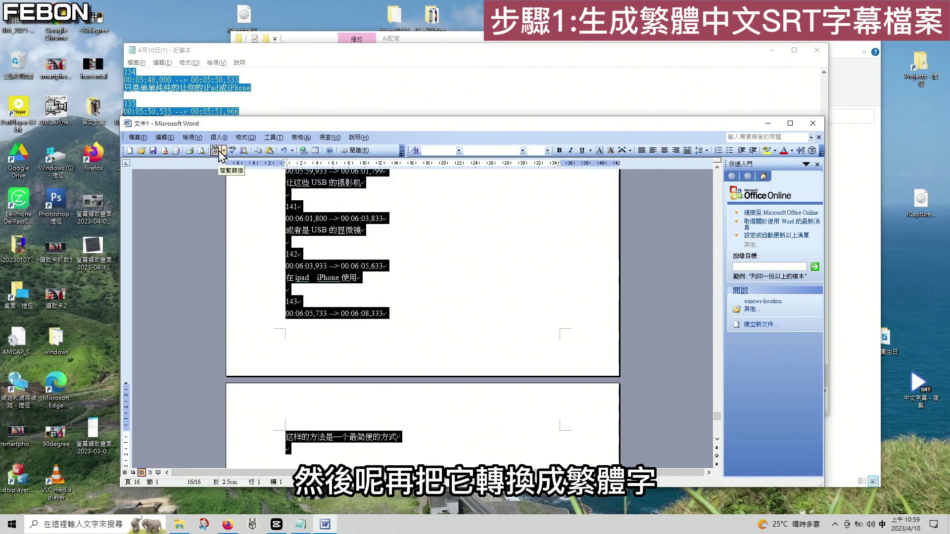
left_click(224, 150)
left_click(228, 184)
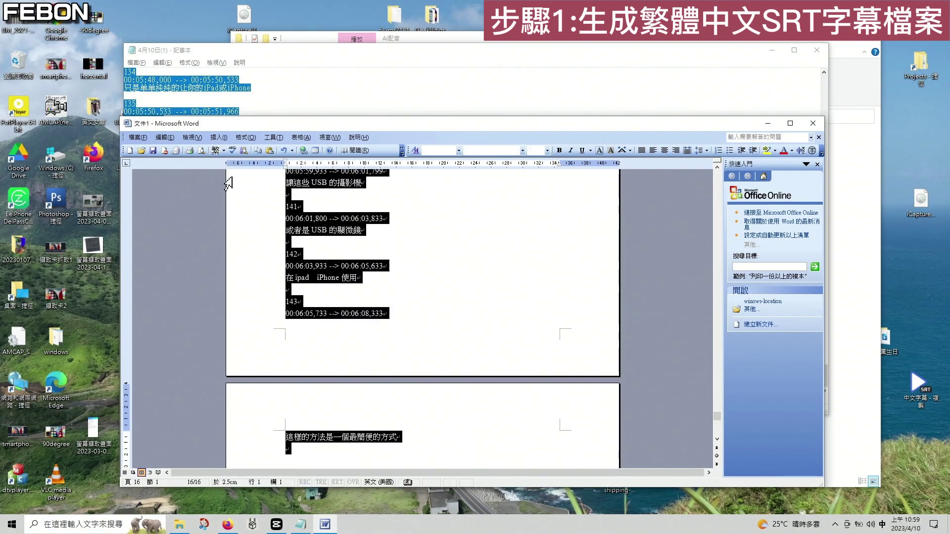
right_click(337, 190)
left_click(346, 198)
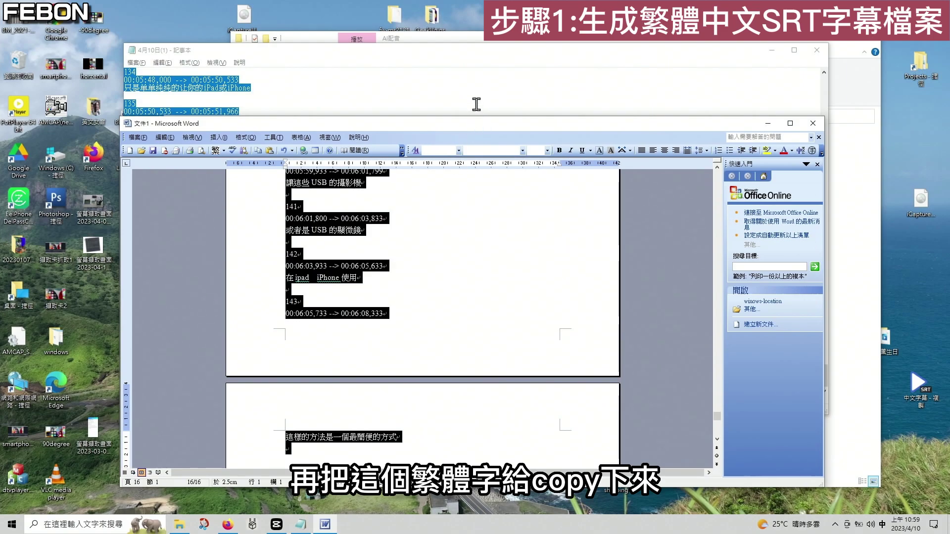
Switch to the 4月10日(1) file in Notepad and replace all its text with the copied Traditional Chinese subtitles
left_click(476, 106)
left_click(257, 336)
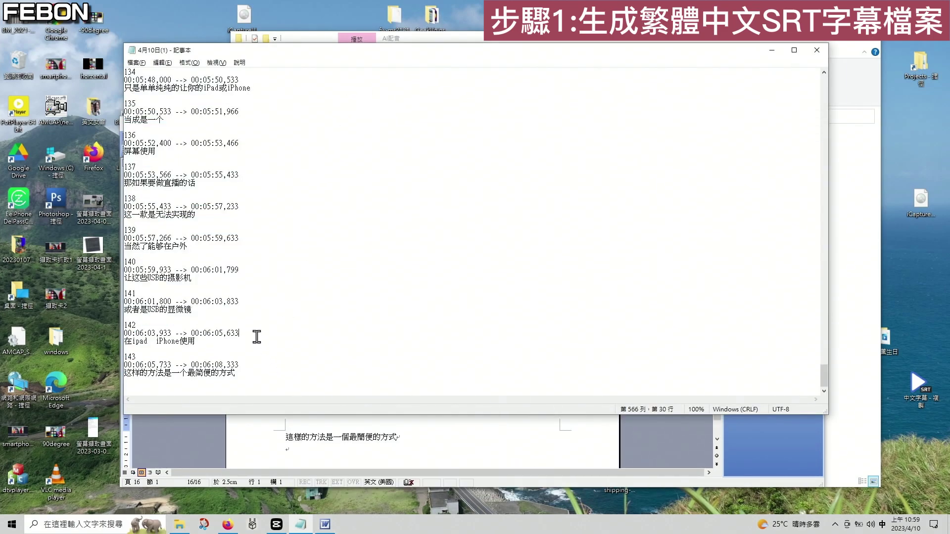
key("ctrl+a")
key("Delete")
key("ctrl+v")
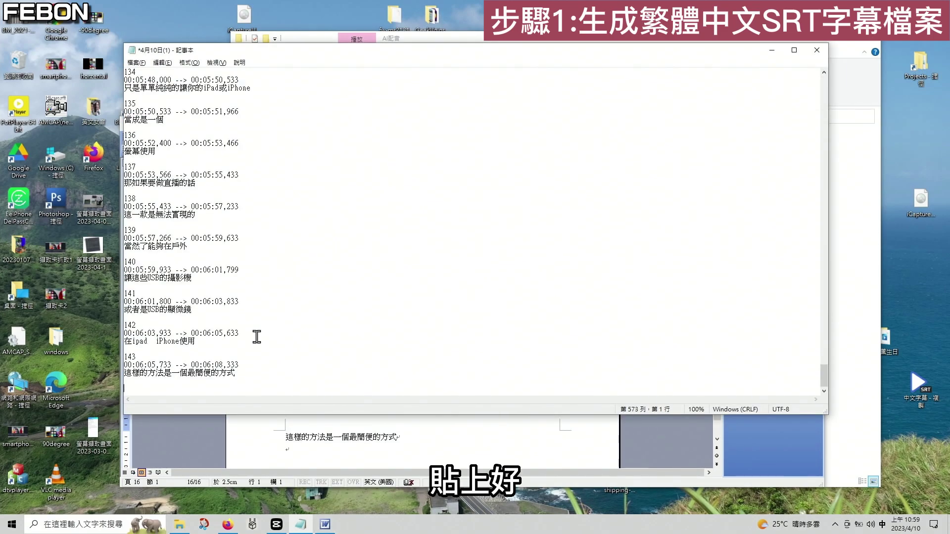
Save the edited SRT file and close it
left_click(136, 62)
left_click(155, 107)
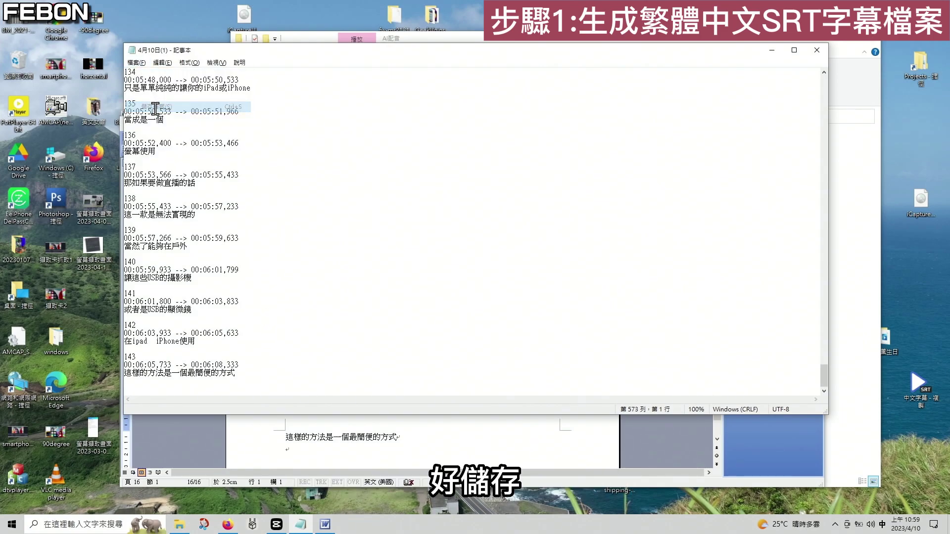
left_click(817, 50)
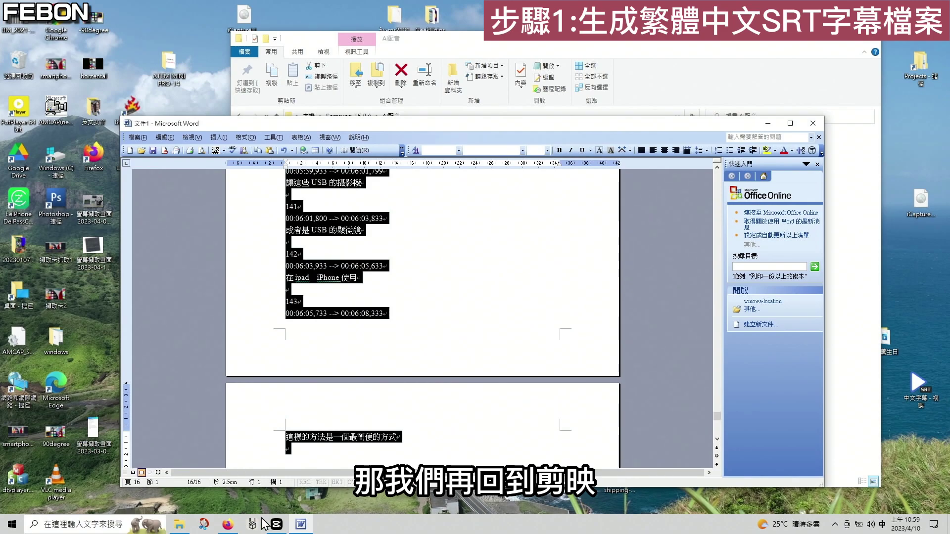
Switch to JianyingPro and delete all the subtitle clips from the timeline above the video
left_click(276, 524)
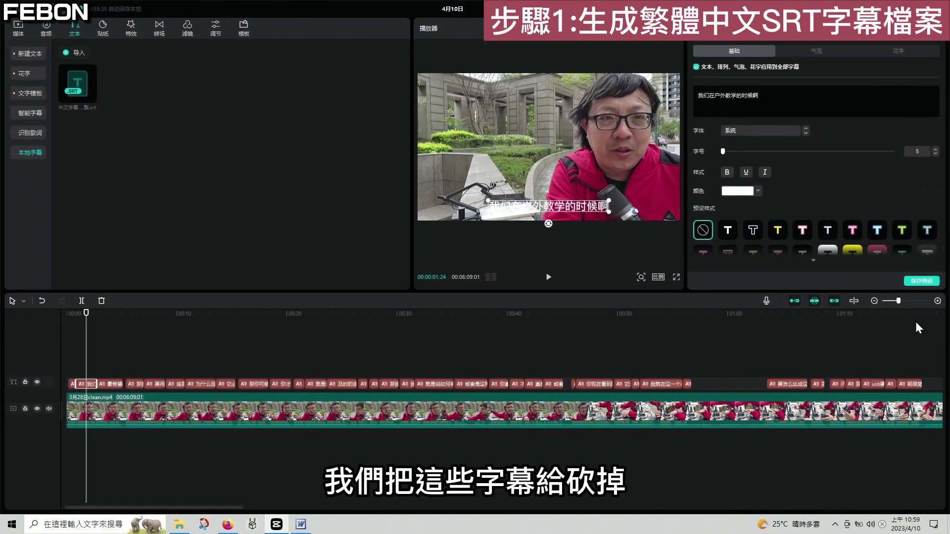
left_click(887, 300)
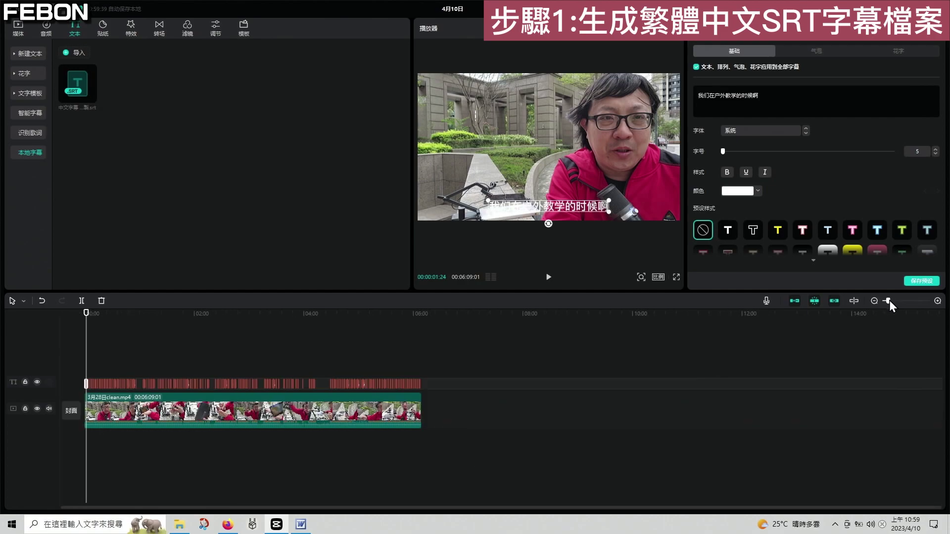
left_click_drag(460, 330, 44, 395)
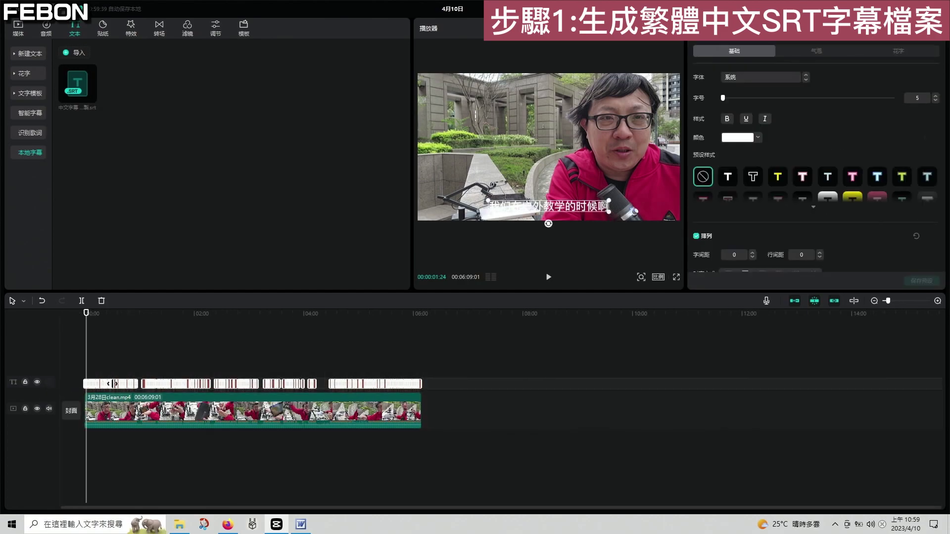
right_click(113, 385)
left_click(129, 407)
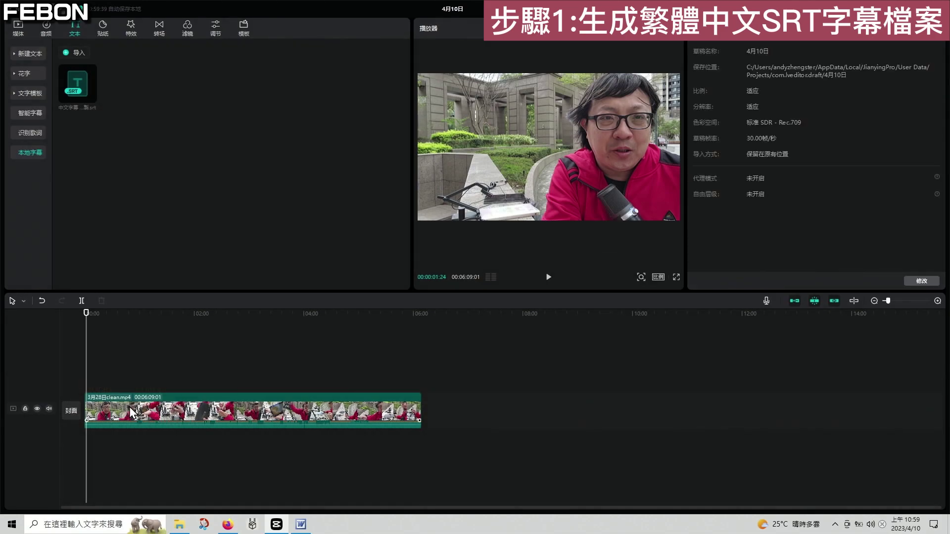
Import the 4月10日(1) SRT file from the AI配音 folder into the local subtitles
left_click(901, 301)
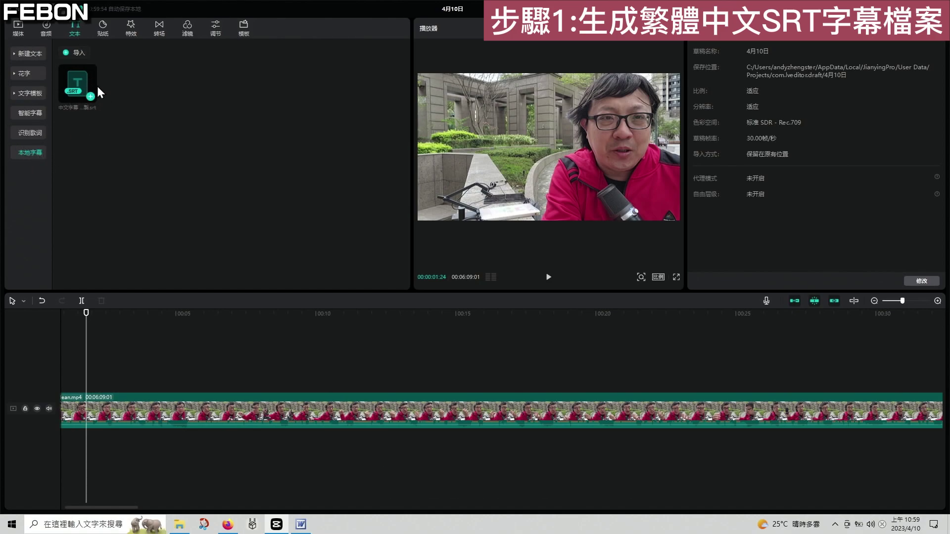
left_click(75, 52)
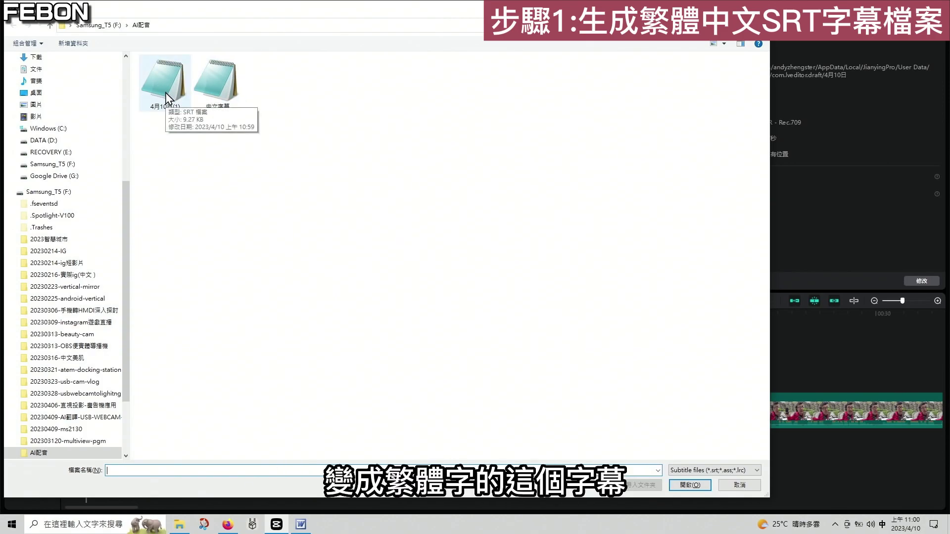
double_click(165, 94)
Move the playhead to the start of the video and add the 中文字幕 SRT subtitles to the timeline
mouse_move(138, 102)
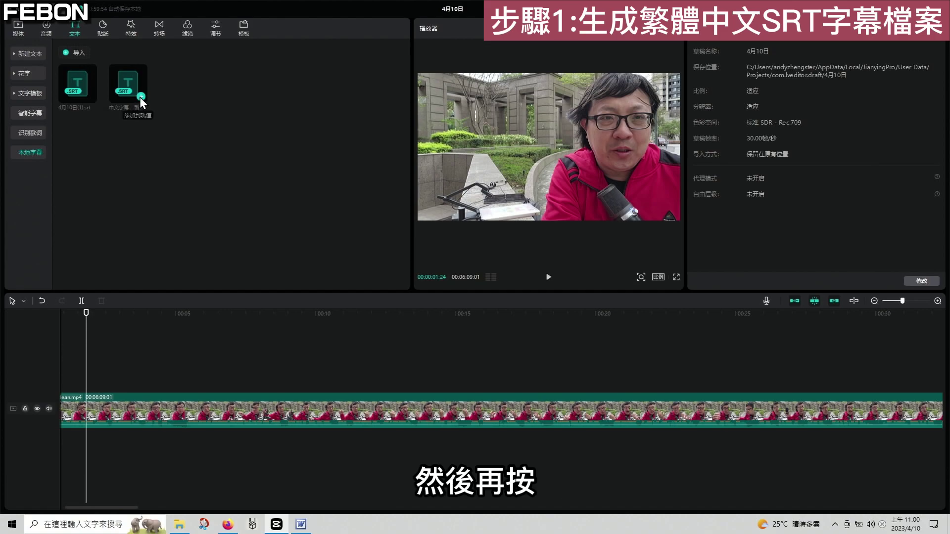
left_click_drag(86, 313, 46, 307)
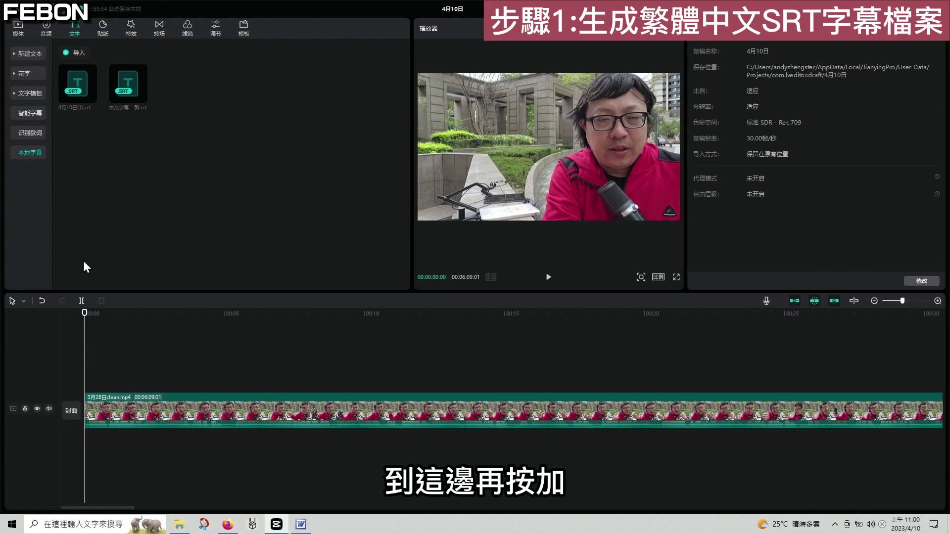
left_click(141, 96)
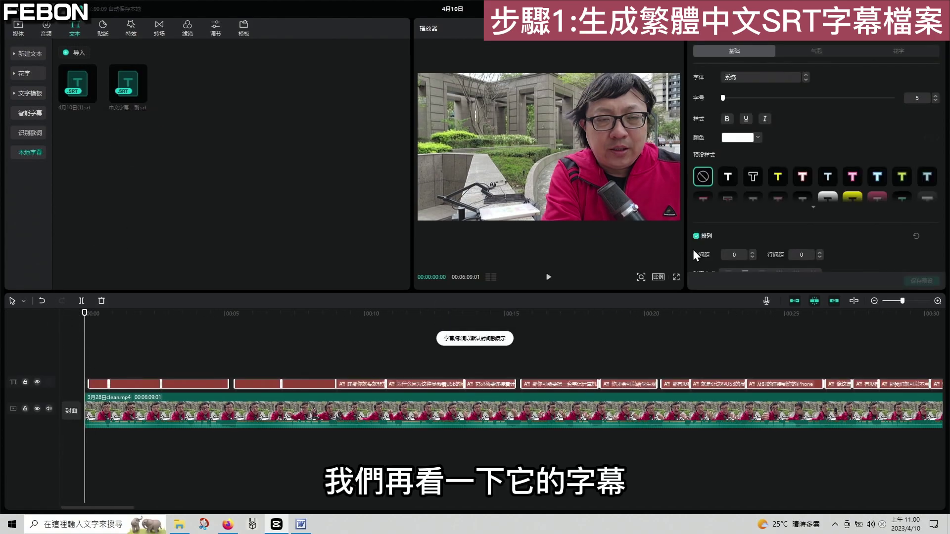
Give the subtitles the preset style with black text on white and enlarge them slightly, checking the look in playback
left_click_drag(83, 318, 97, 317)
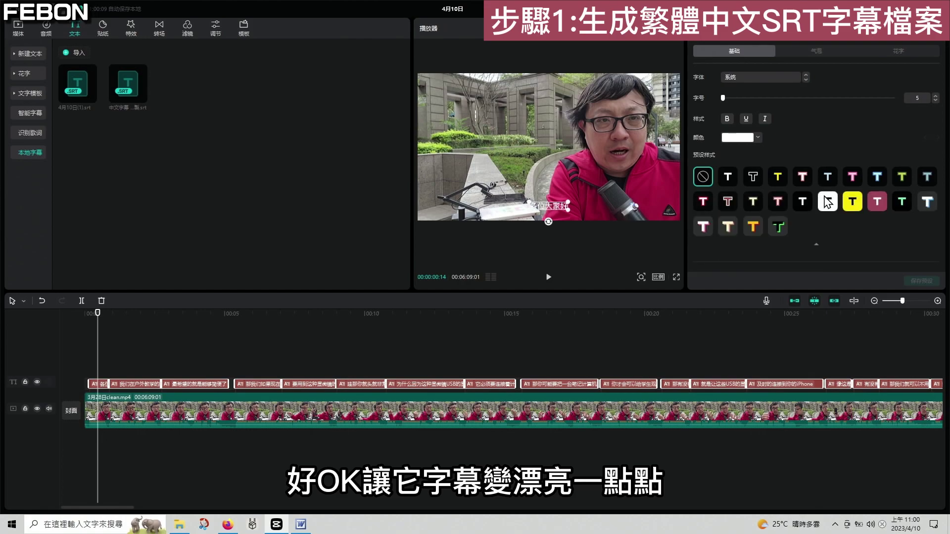
left_click(824, 209)
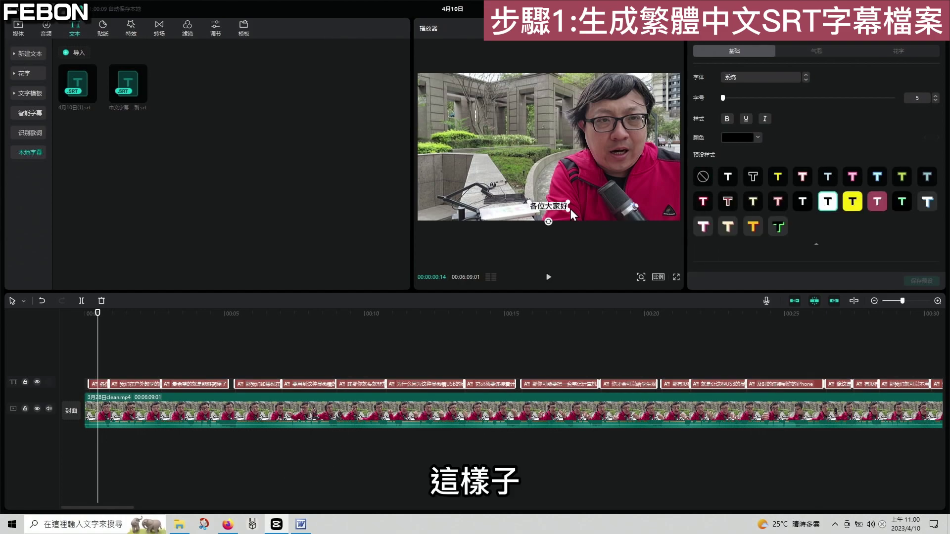
left_click_drag(570, 210, 577, 213)
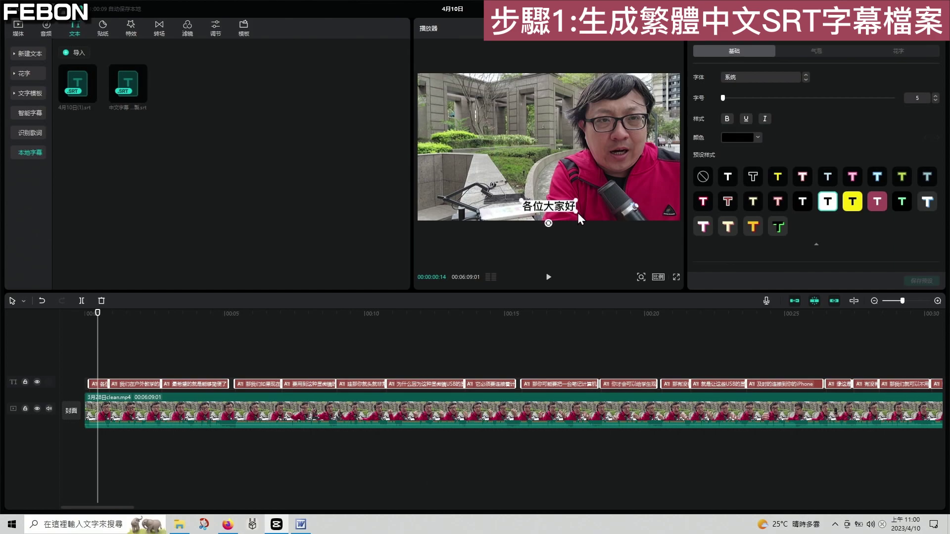
left_click(550, 279)
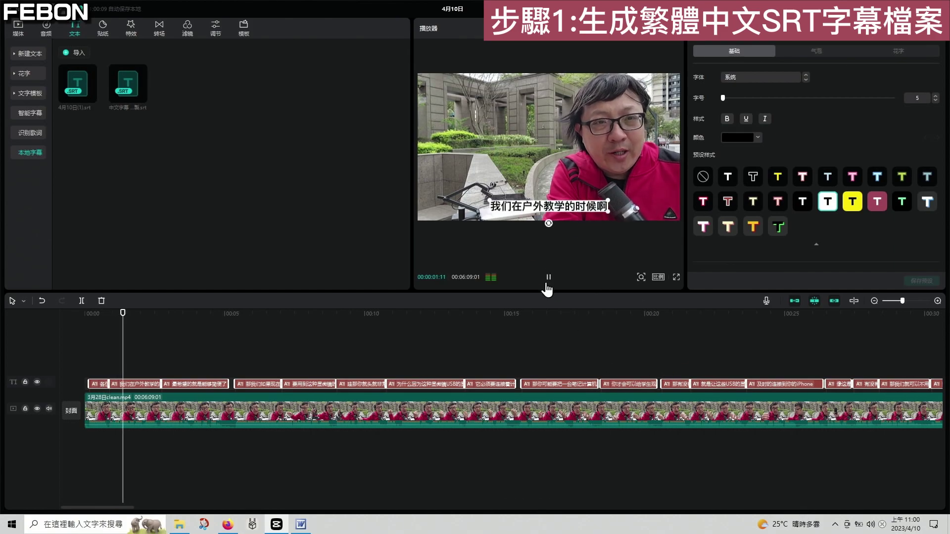
left_click(547, 280)
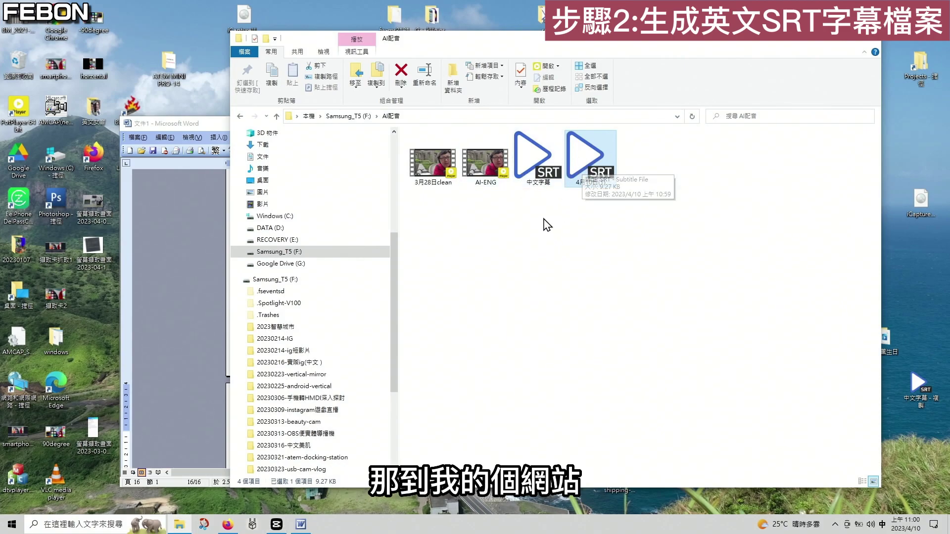
Switch to Firefox and open febon.blogspot.com in a new tab
mouse_move(229, 531)
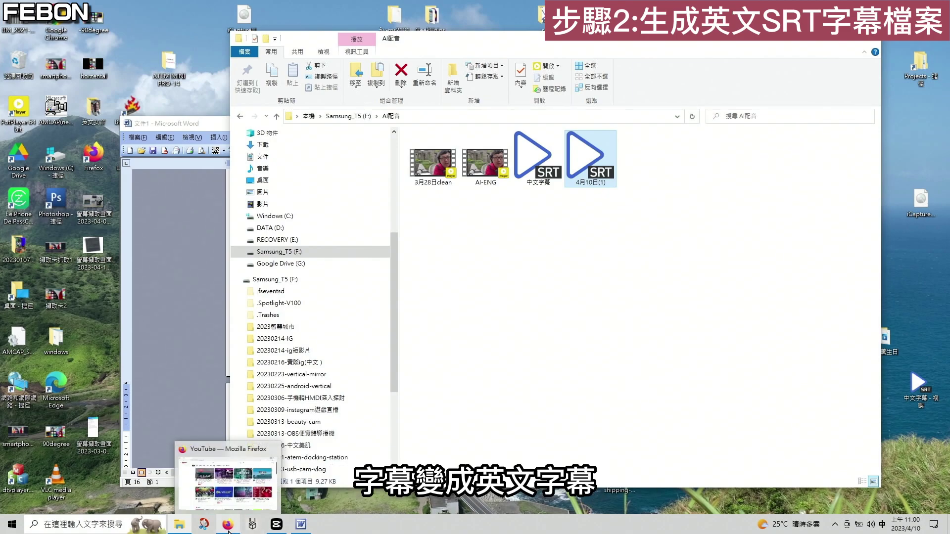
left_click(229, 531)
left_click(150, 11)
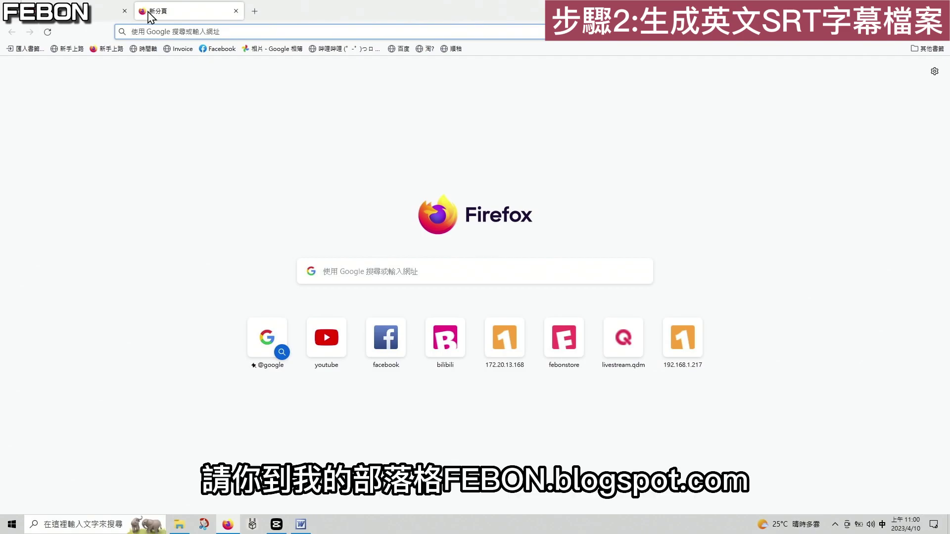
key("shift")
type("febon.blogspot.com/")
key("Return")
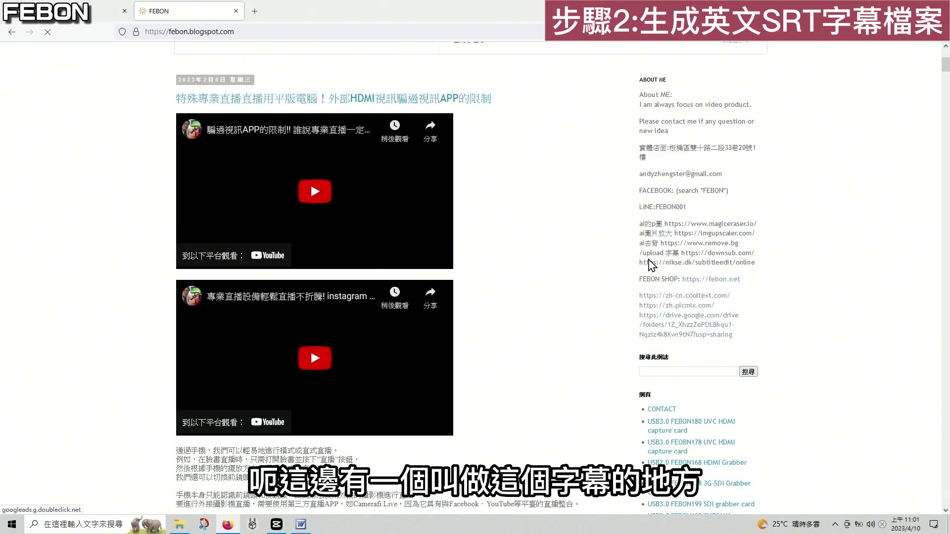
Copy the nikse.dk/subtitleedit/online address from the blog's ABOUT ME section and open that page
mouse_move(639, 262)
left_mouse_down()
mouse_move(742, 278)
mouse_move(774, 269)
left_mouse_up()
key("ctrl+c")
right_click(737, 263)
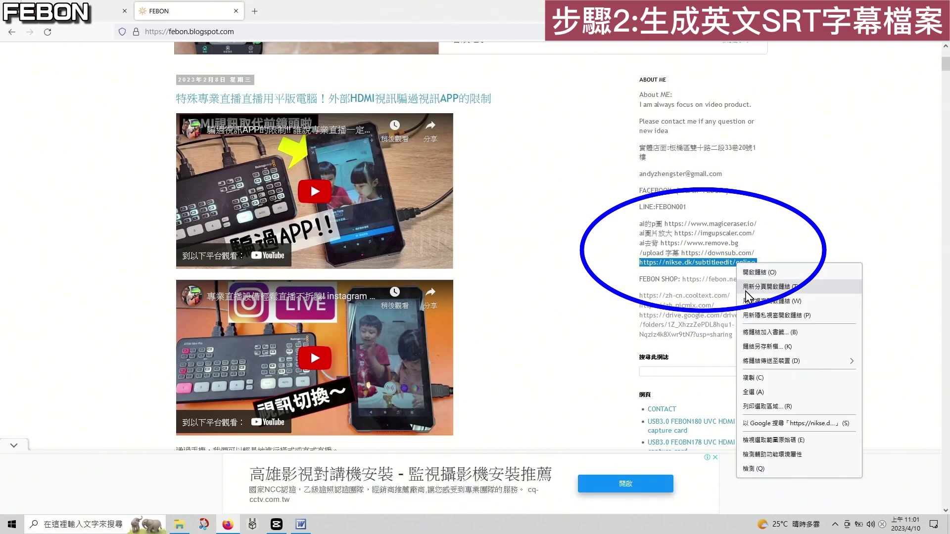
left_click(749, 377)
left_click(247, 35)
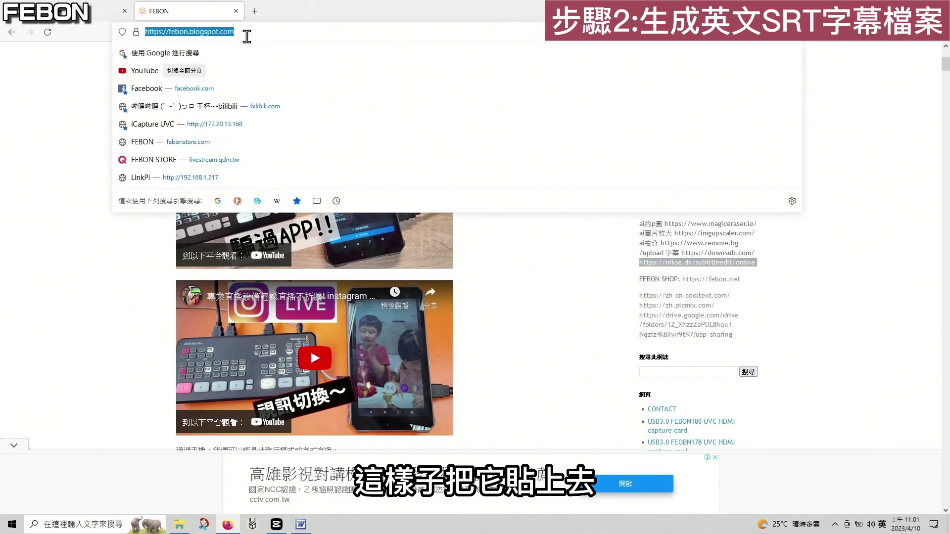
key("ctrl+v")
key("Return")
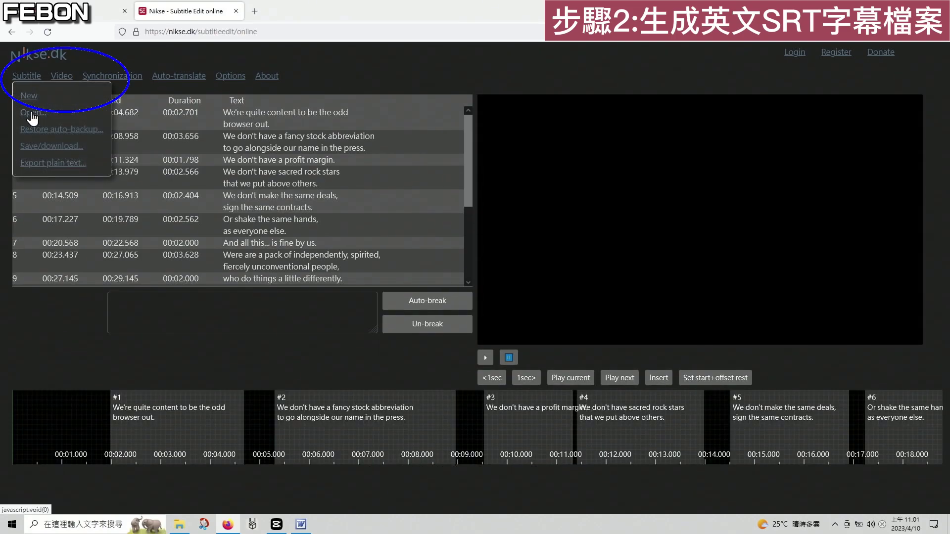
Open the 4月10日(1) SRT file from the AI配音 folder on Samsung_T5 (F:) in the online subtitle editor
left_click(30, 114)
left_click(438, 297)
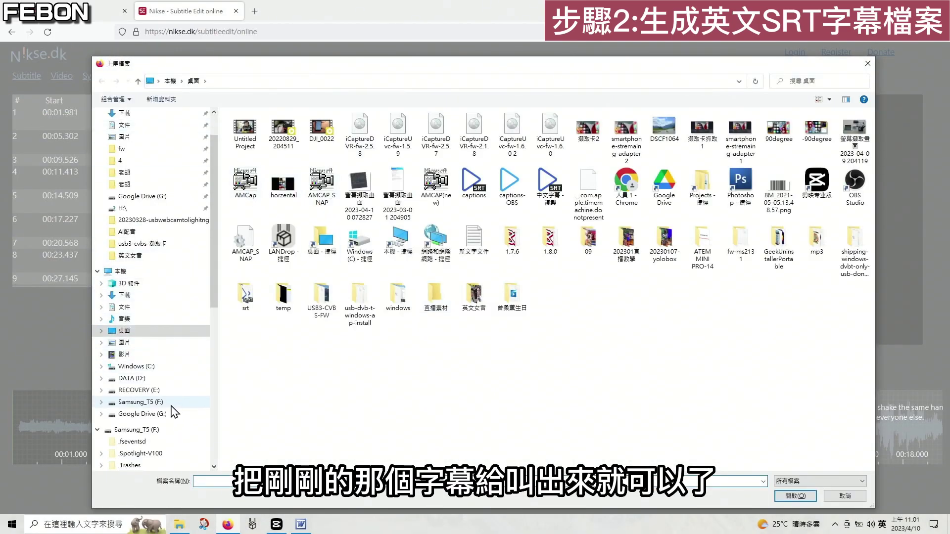
left_click(151, 430)
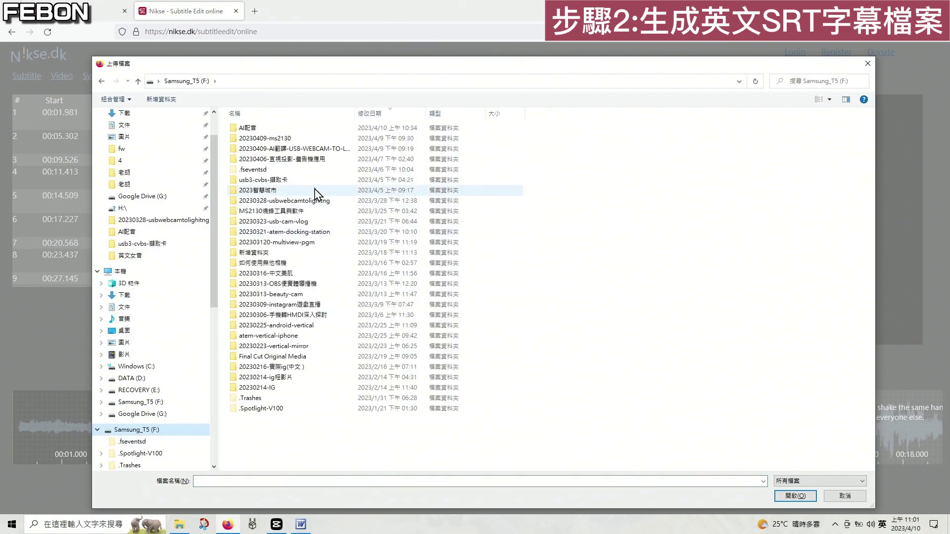
double_click(267, 128)
double_click(319, 148)
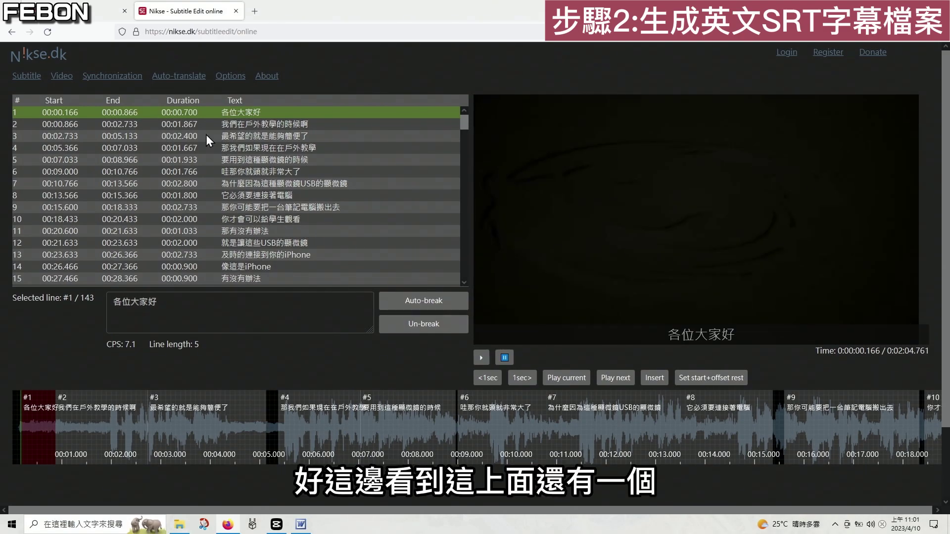
Auto-translate the subtitles into English (英文) with Google translate, look over the text and apply the translation
mouse_move(180, 86)
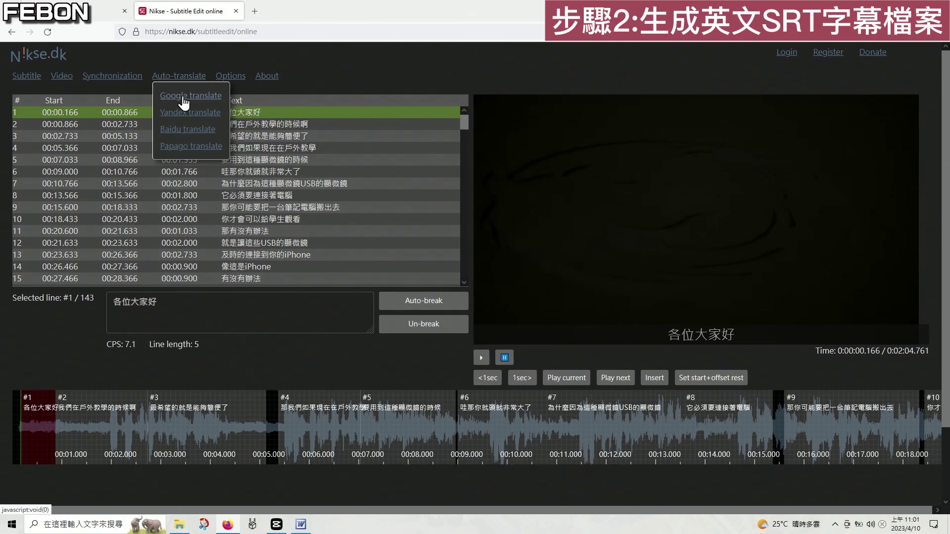
left_click(181, 102)
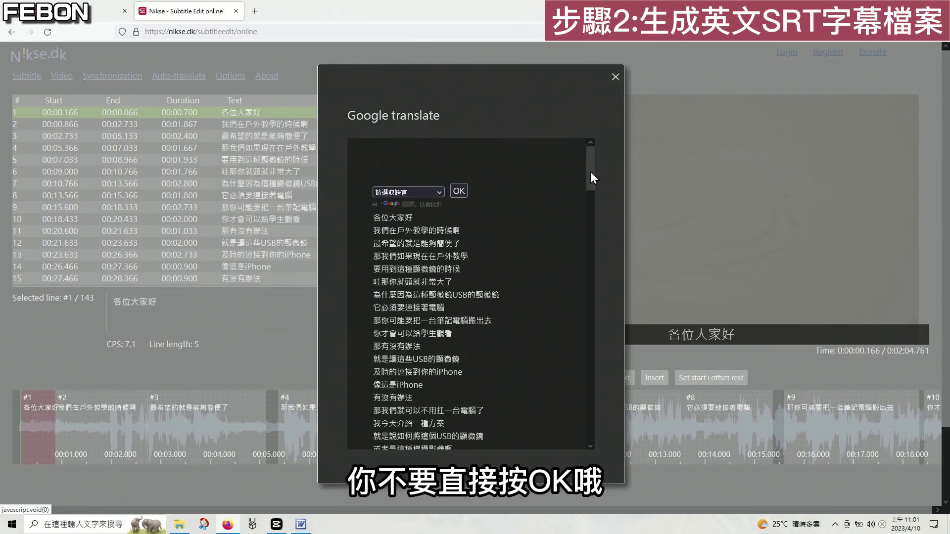
left_click_drag(592, 177, 554, 138)
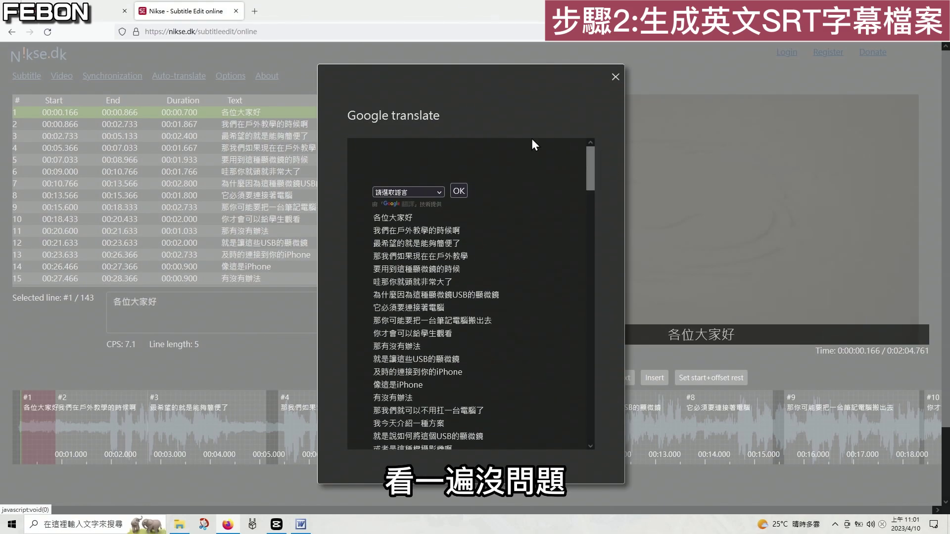
left_click(423, 192)
scroll(391, 363, "down", 6)
scroll(388, 367, "down", 8)
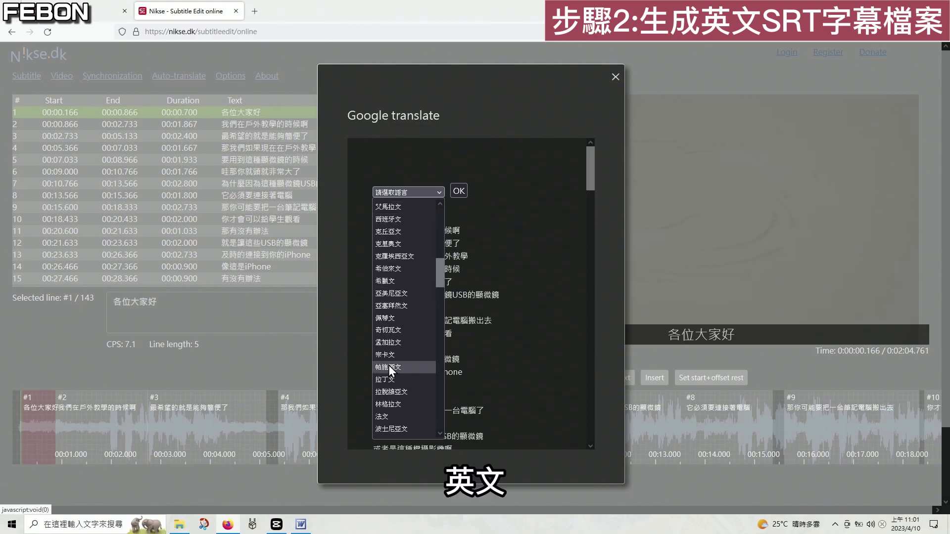
scroll(395, 426, "down", 1)
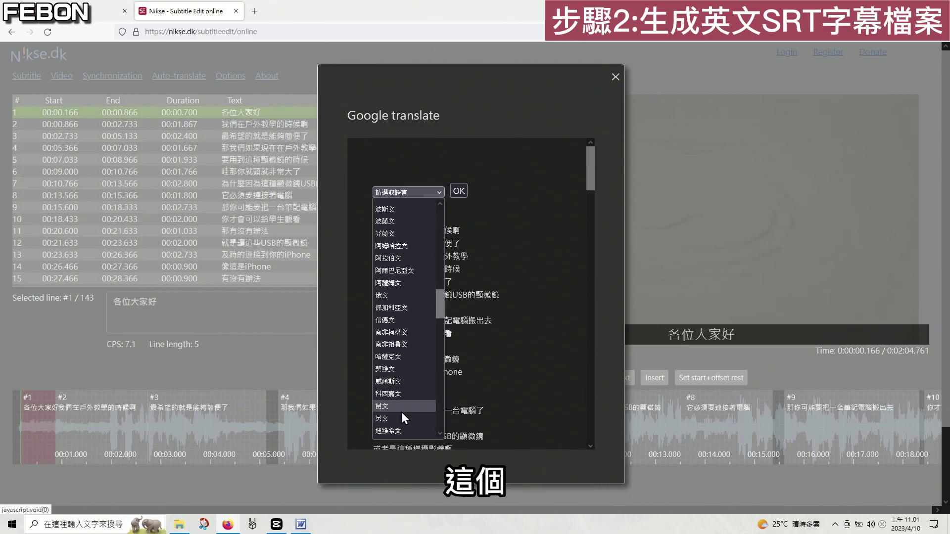
left_click(402, 412)
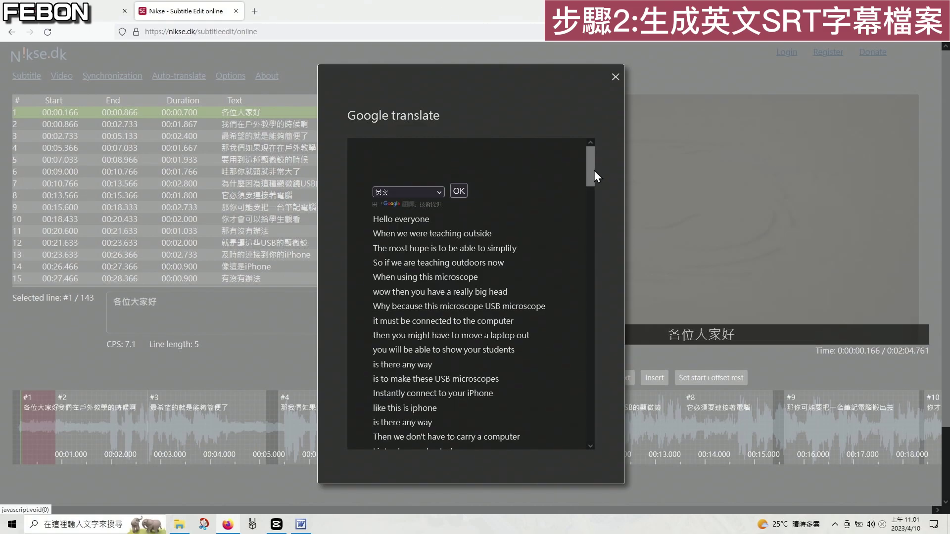
left_click_drag(589, 173, 628, 138)
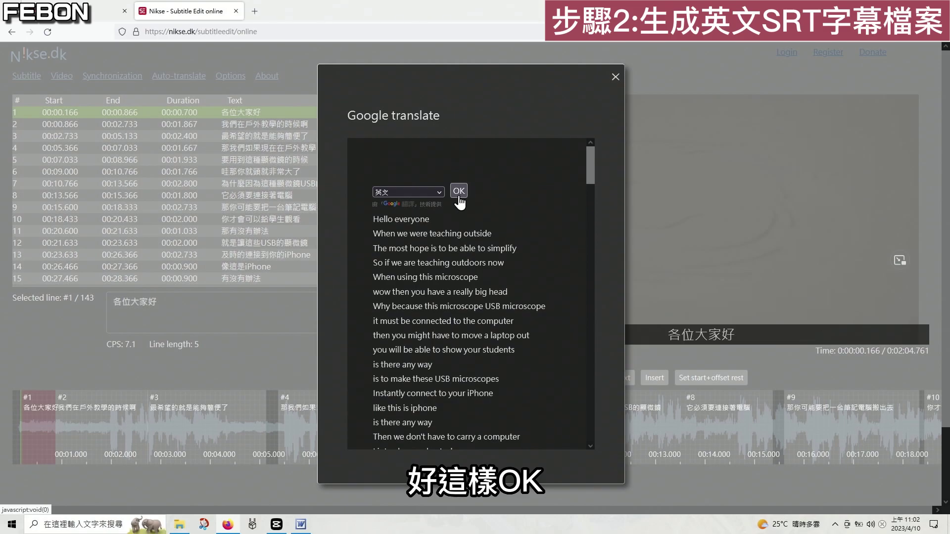
left_click(459, 191)
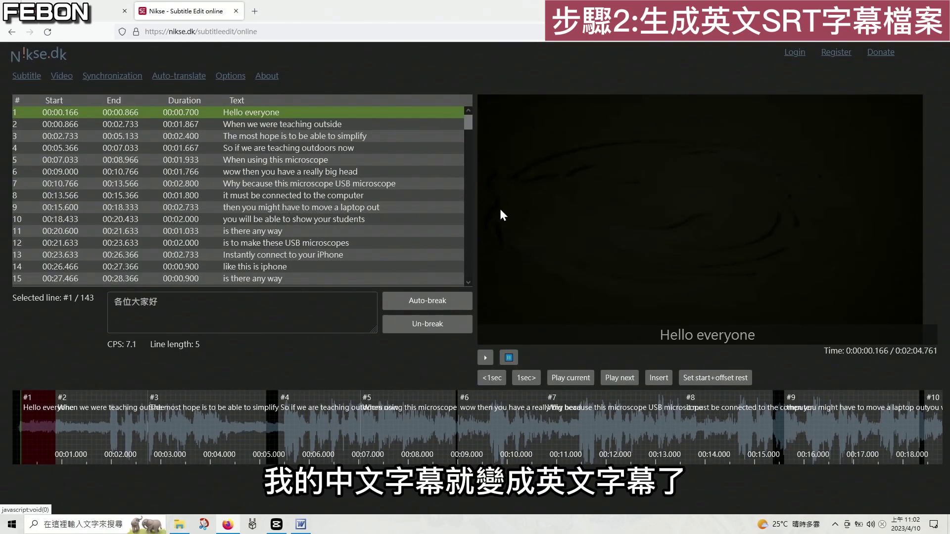
Download the translated English subtitle file and show it in its download folder
left_click(26, 79)
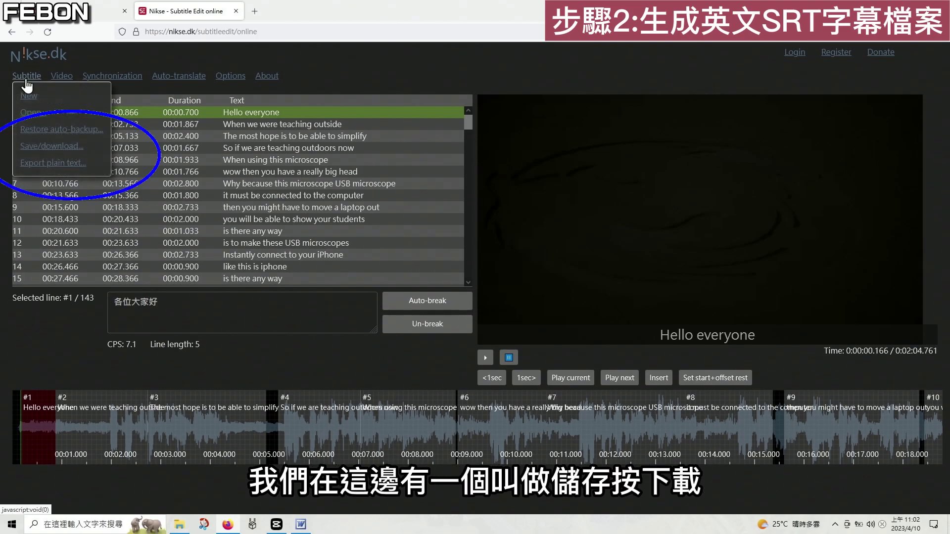
left_click(34, 146)
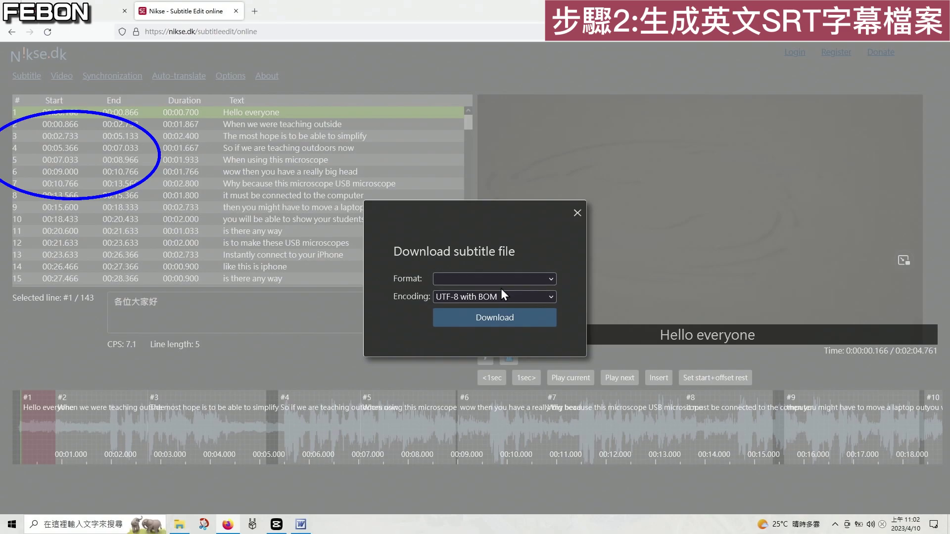
left_click(488, 326)
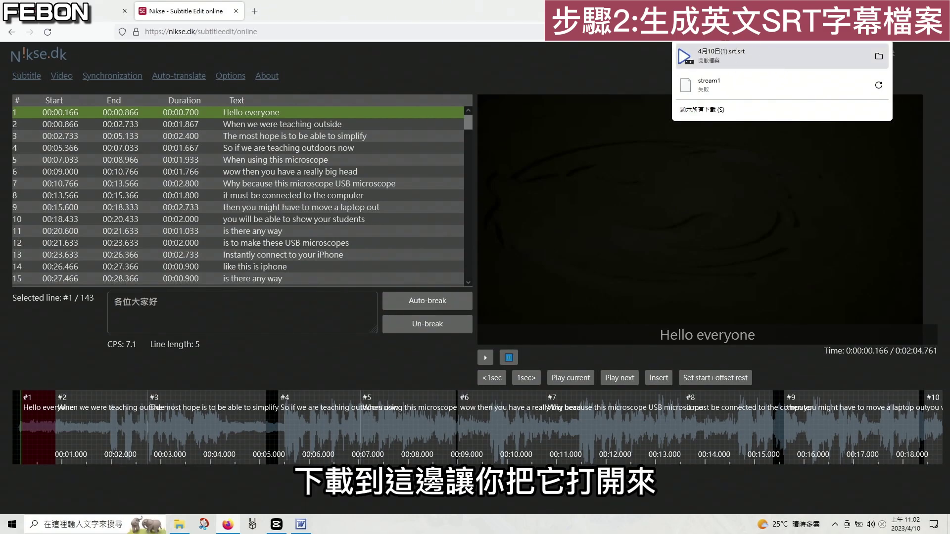
left_click(874, 63)
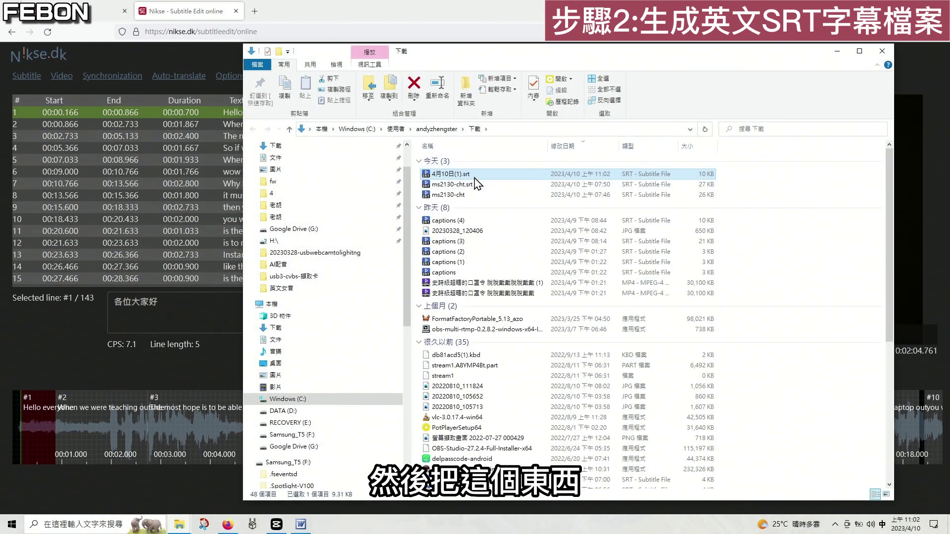
Copy the translated 4月10日(1).srt from the downloads folder into the AI配音 folder on Samsung_T5 (F:)
right_click(475, 182)
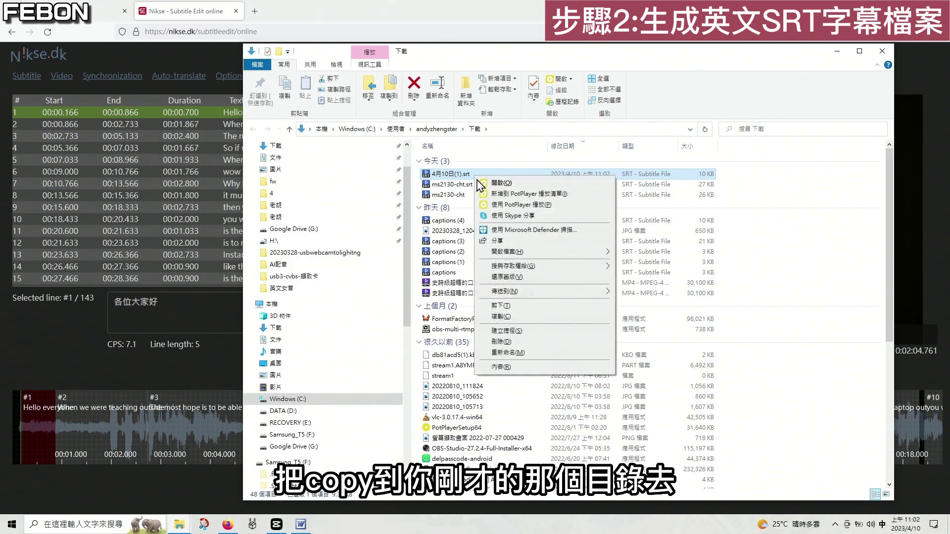
left_click(500, 316)
left_click(179, 524)
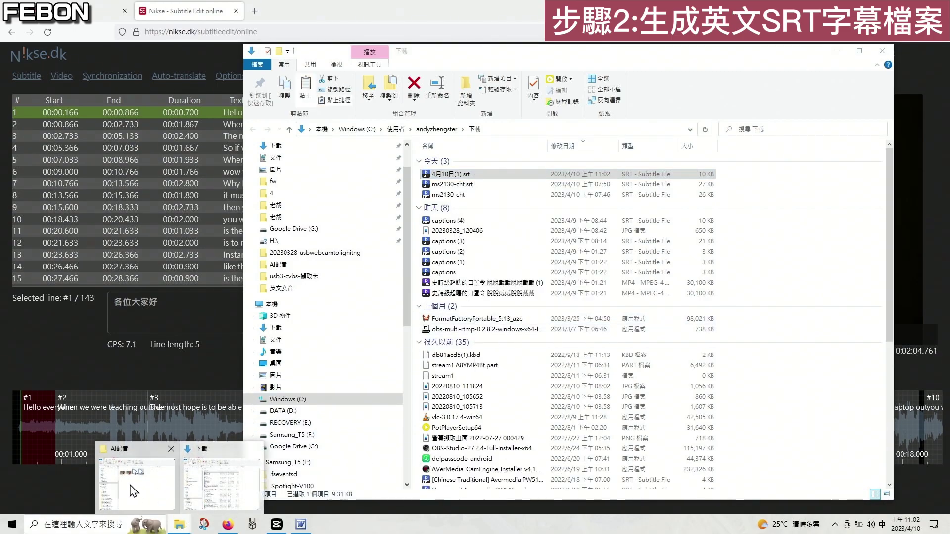
left_click(133, 491)
right_click(643, 266)
left_click(663, 332)
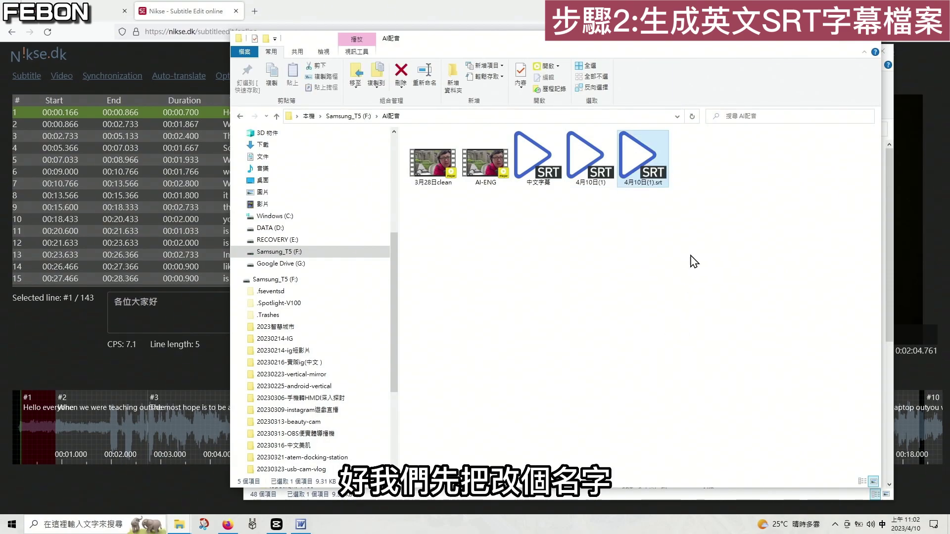
Rename the copied subtitle file as 4月10英文字幕.srt
left_click(640, 183)
key("Right")
key("BackSpace")
key("BackSpace")
key("BackSpace")
key("BackSpace")
type("英文字幕")
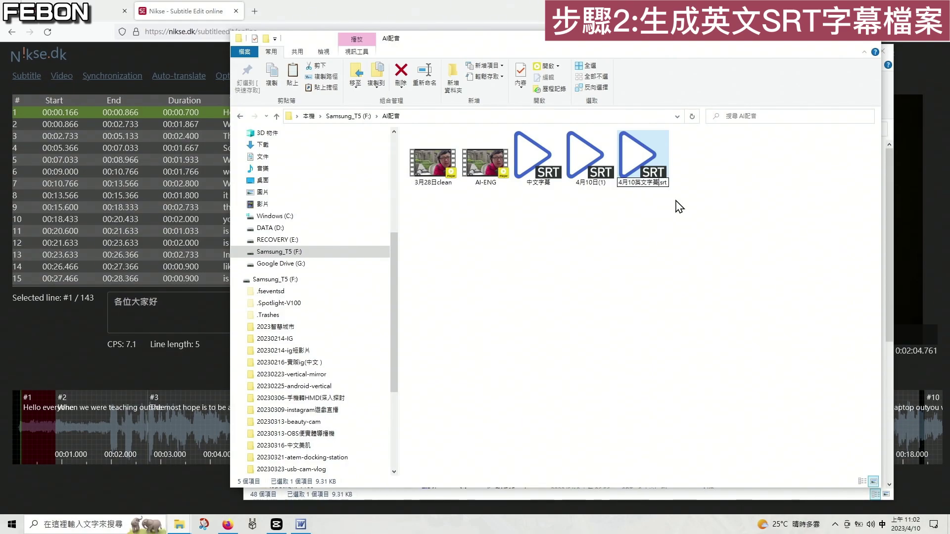
key("Return")
Open 4月10英文字幕.srt in Notepad (記事本), look through its timecodes and English text, and close it
right_click(627, 151)
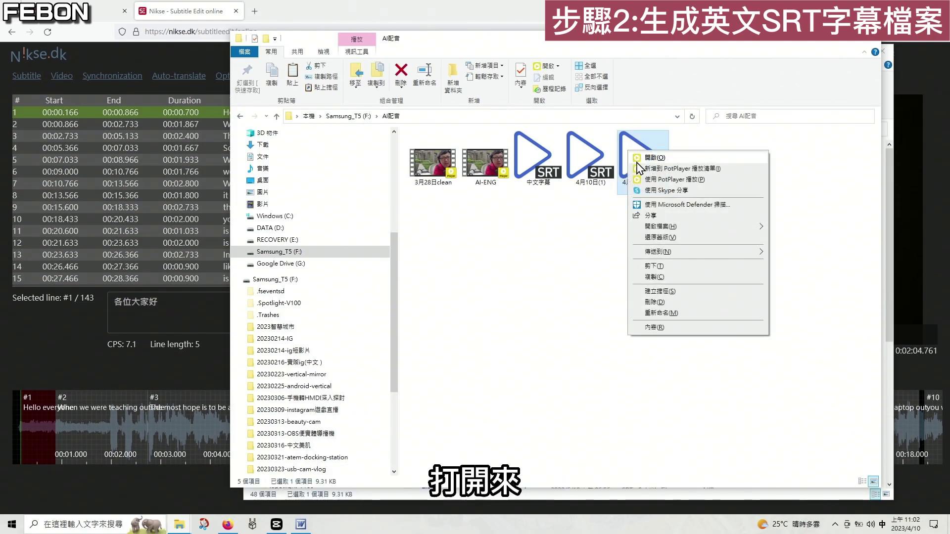
mouse_move(669, 230)
left_click(790, 238)
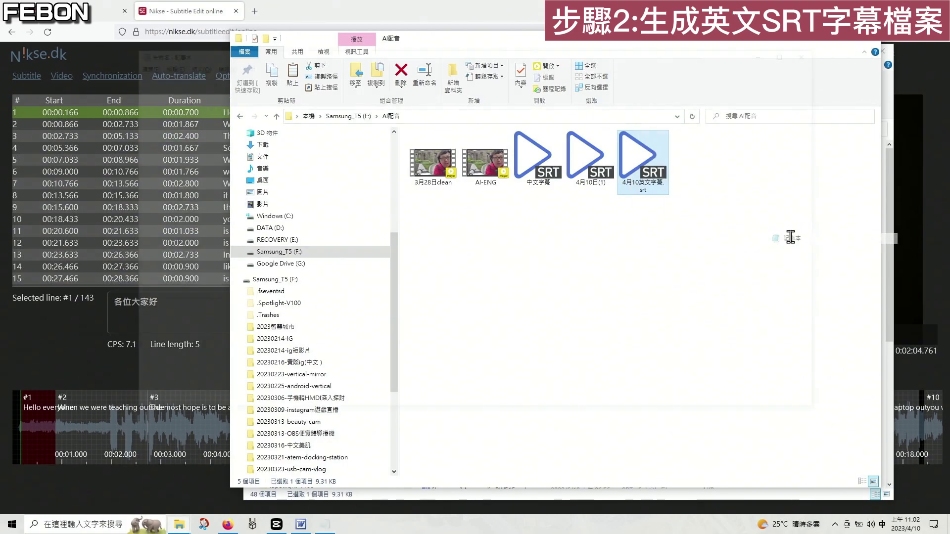
scroll(299, 224, "down", 9)
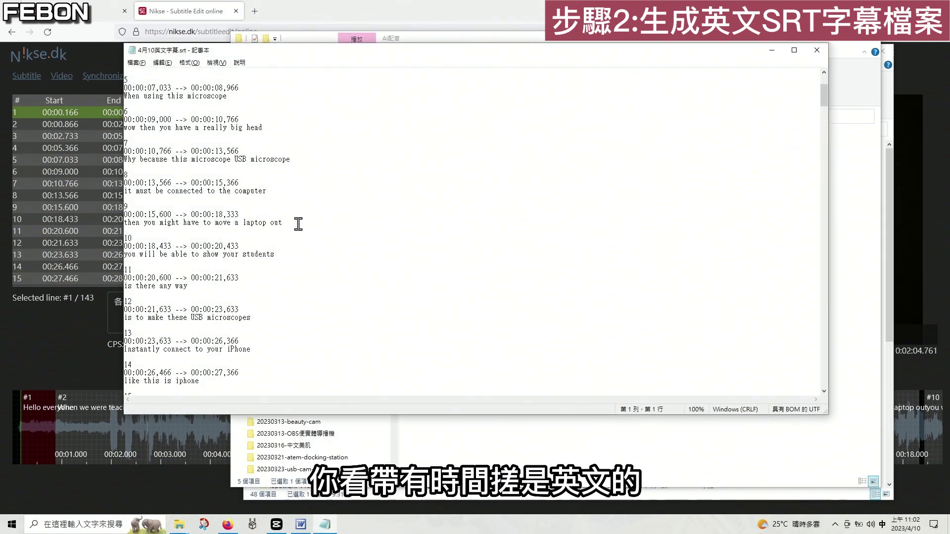
scroll(240, 267, "up", 3)
left_click(817, 50)
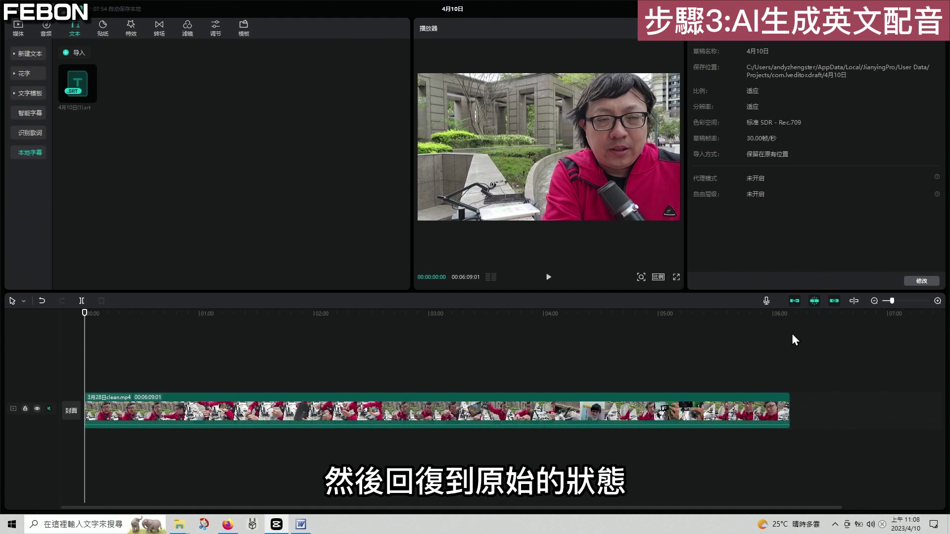
In JianyingPro, import the 4月10英文字幕 SRT file as local subtitles and add it to the timeline
left_click(76, 55)
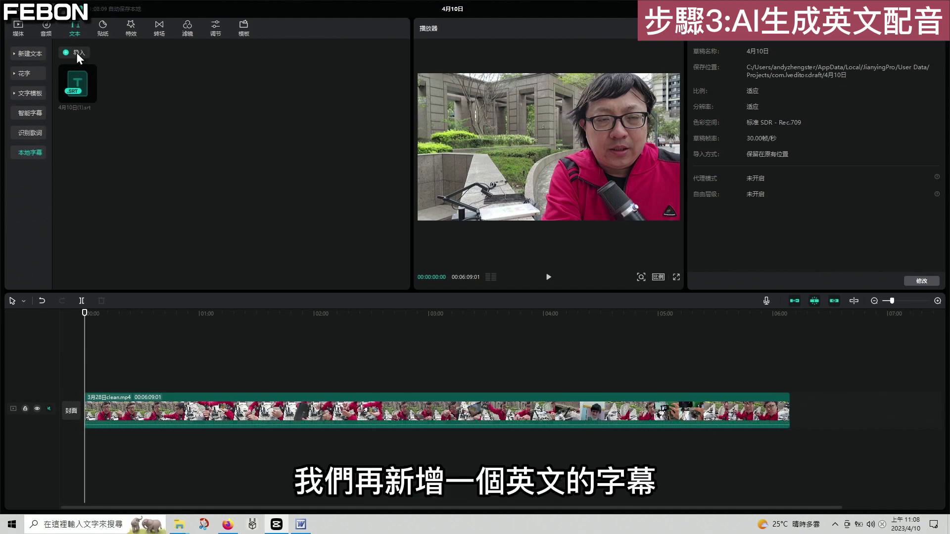
double_click(212, 95)
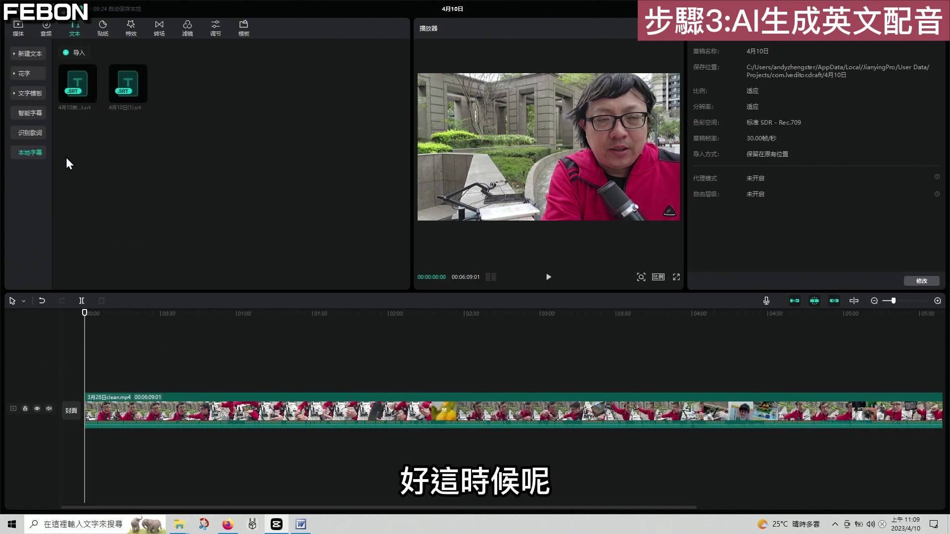
mouse_move(87, 72)
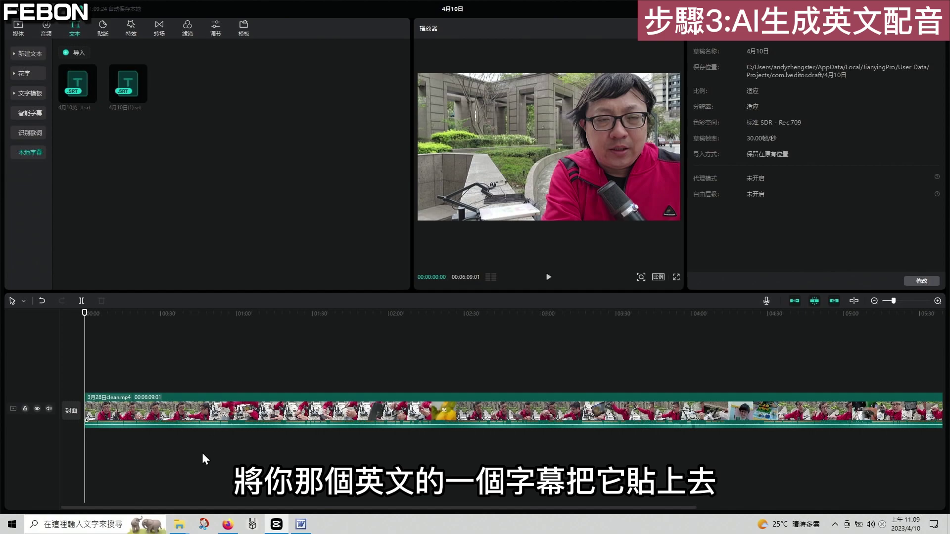
mouse_move(96, 99)
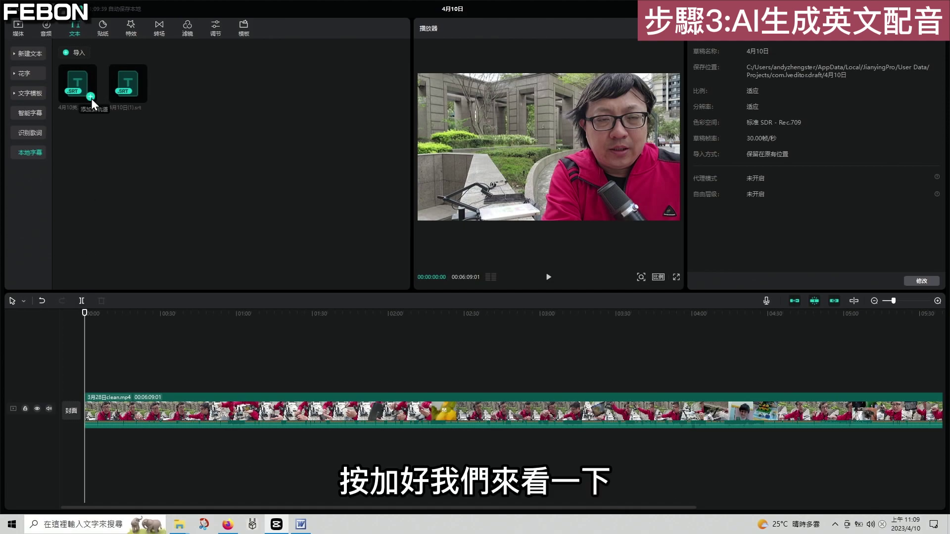
left_click(91, 96)
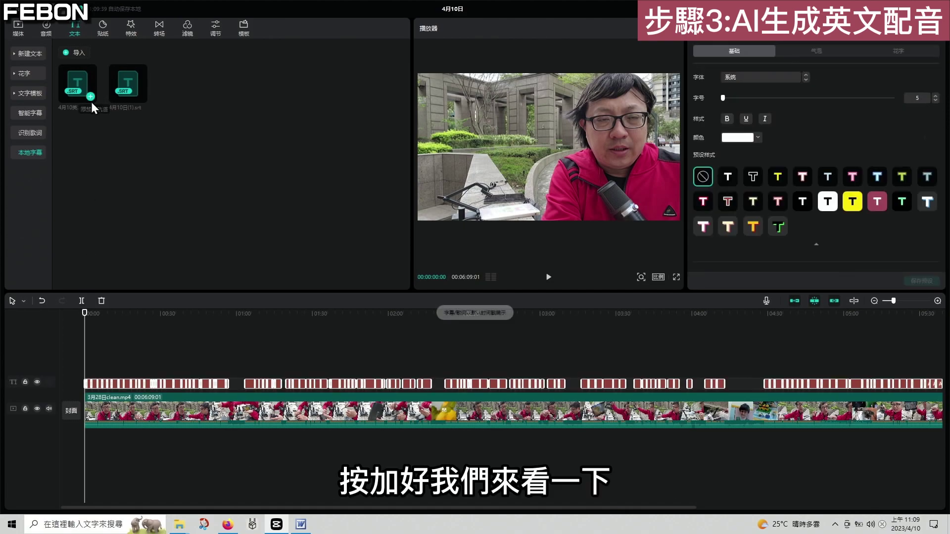
Mute the original sound of the 3月28日clean.mp4 track, playing the video with its English subtitles before and after
left_click(548, 277)
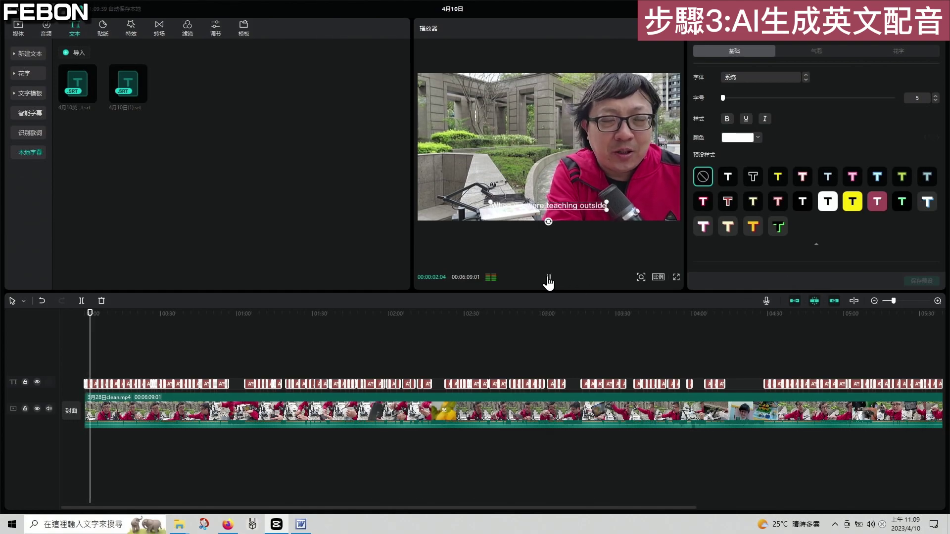
left_click(548, 280)
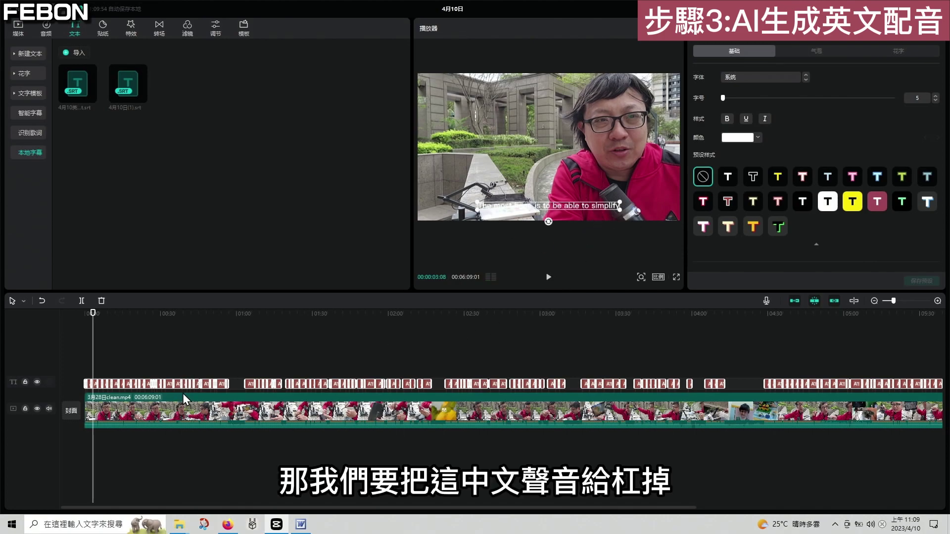
left_click(49, 408)
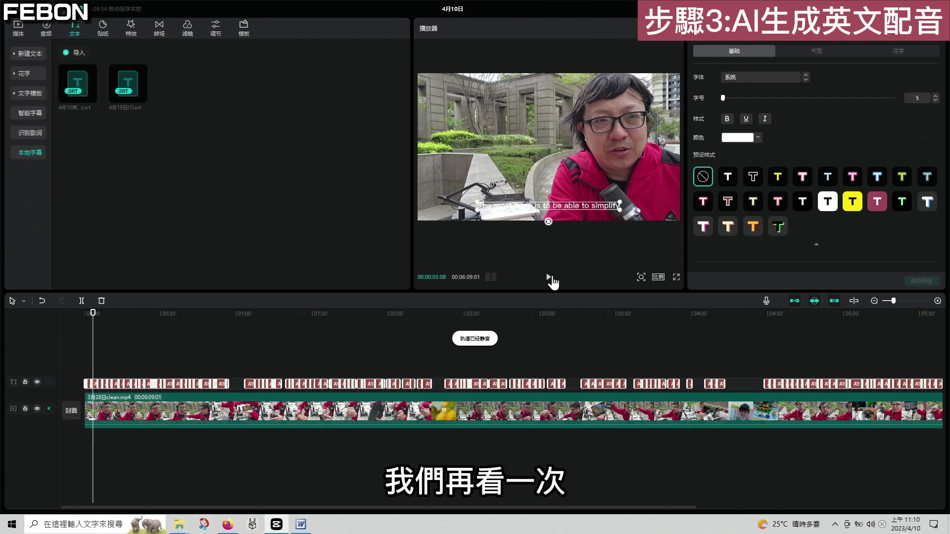
left_click(547, 277)
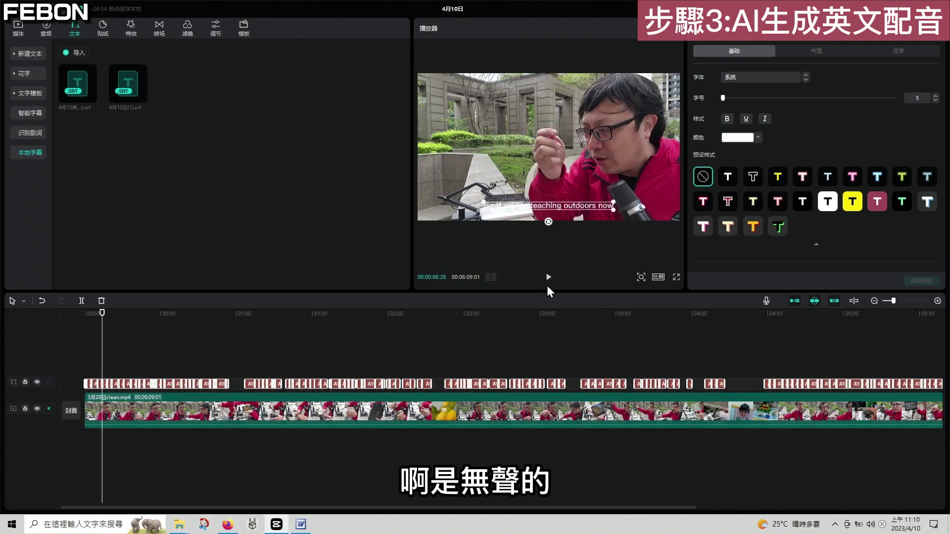
left_click(547, 278)
Select all the English subtitle clips on the timeline, leaving the video clip out of the selection
left_click(900, 301)
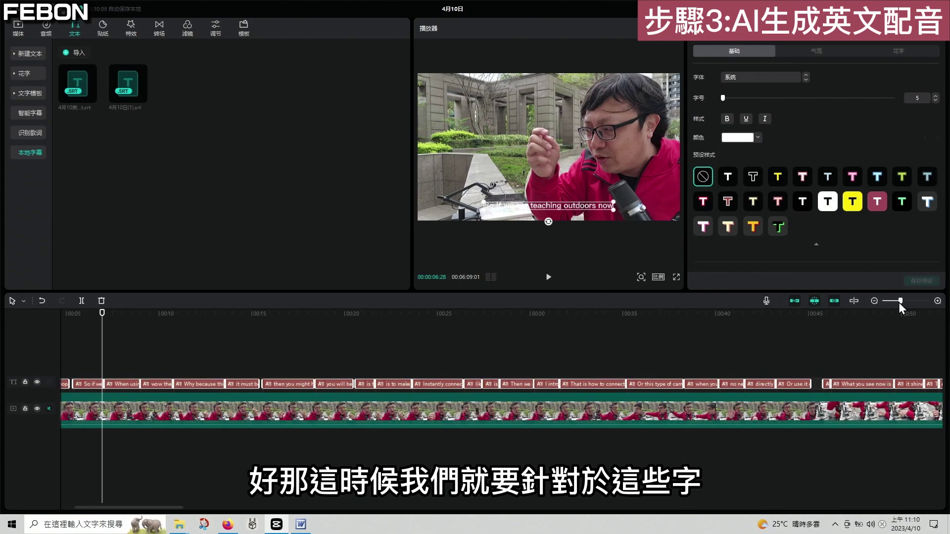
key("Home")
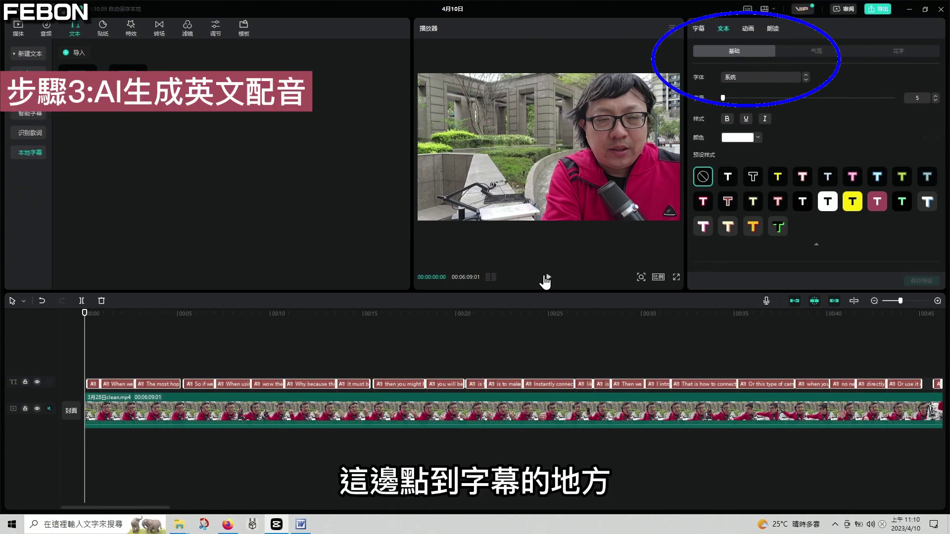
left_click(235, 334)
left_click(94, 385)
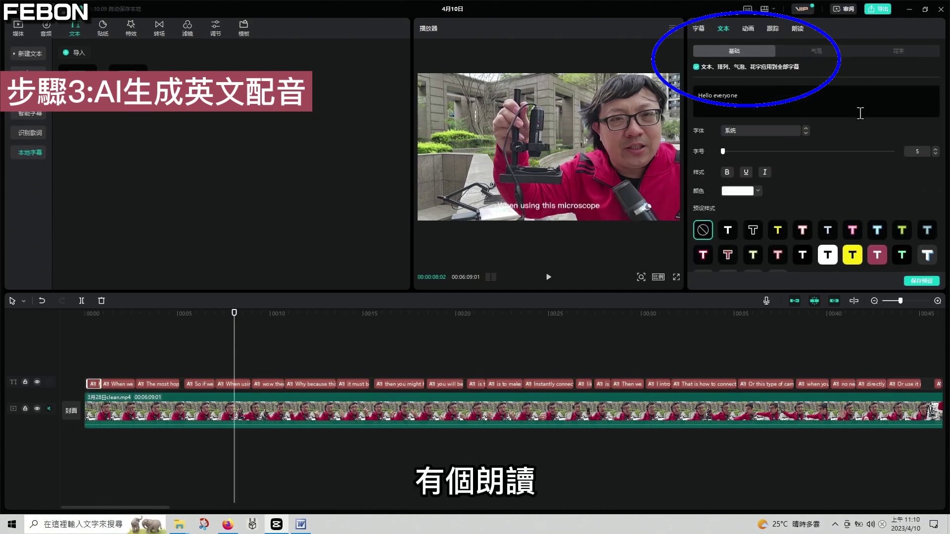
left_click(891, 301)
mouse_move(614, 332)
left_mouse_down()
mouse_move(527, 391)
mouse_move(2, 401)
left_mouse_up()
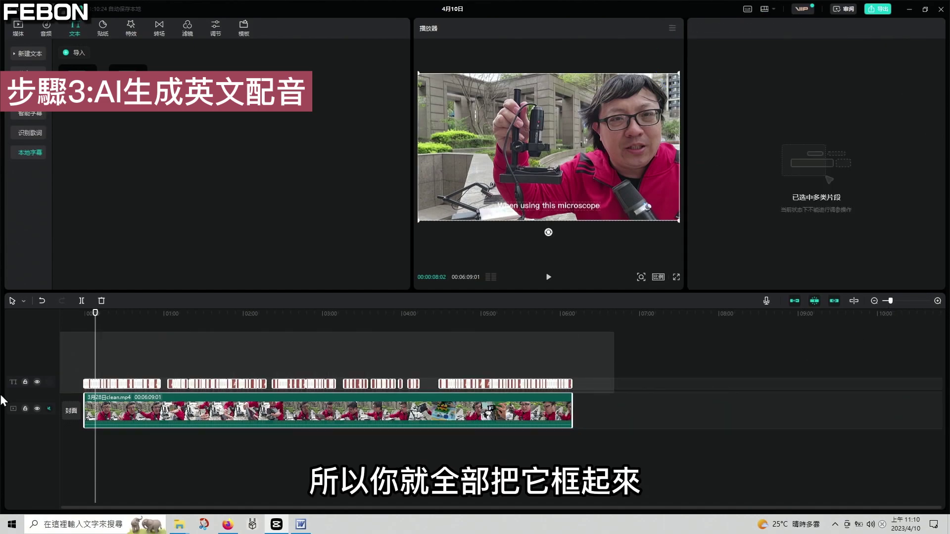
left_click(482, 354)
left_click_drag(579, 389, 11, 388)
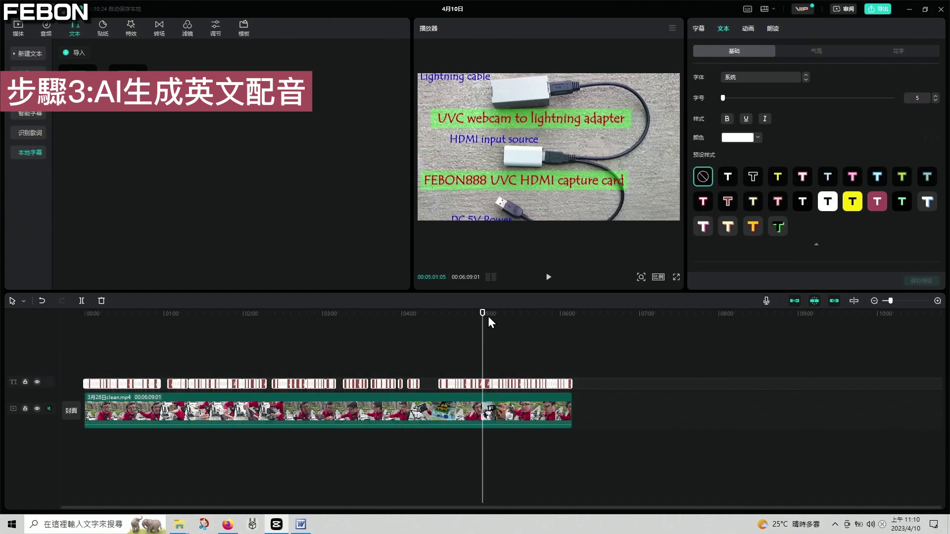
Generate read-aloud (朗读) voice-overs for the selected subtitles with the 新闻男声 voice
key("Home")
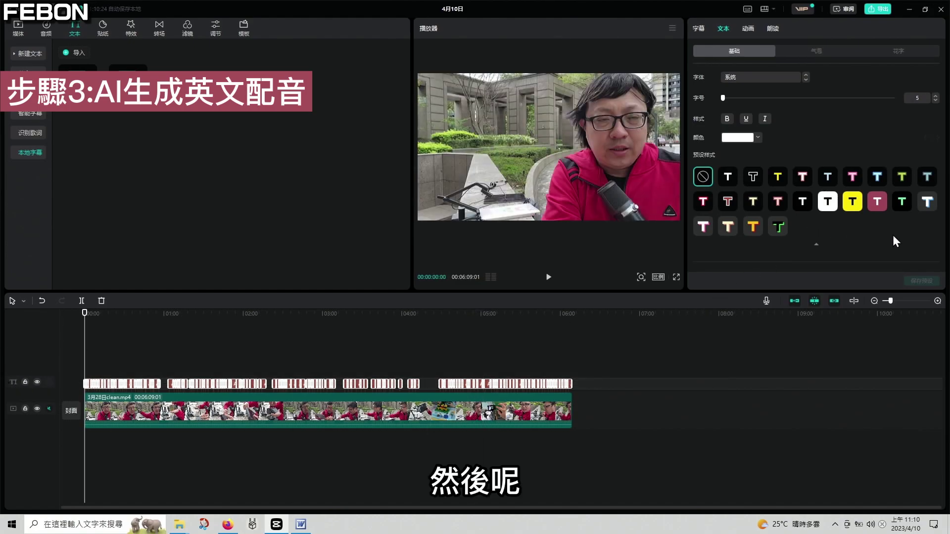
left_click(900, 300)
left_click(773, 28)
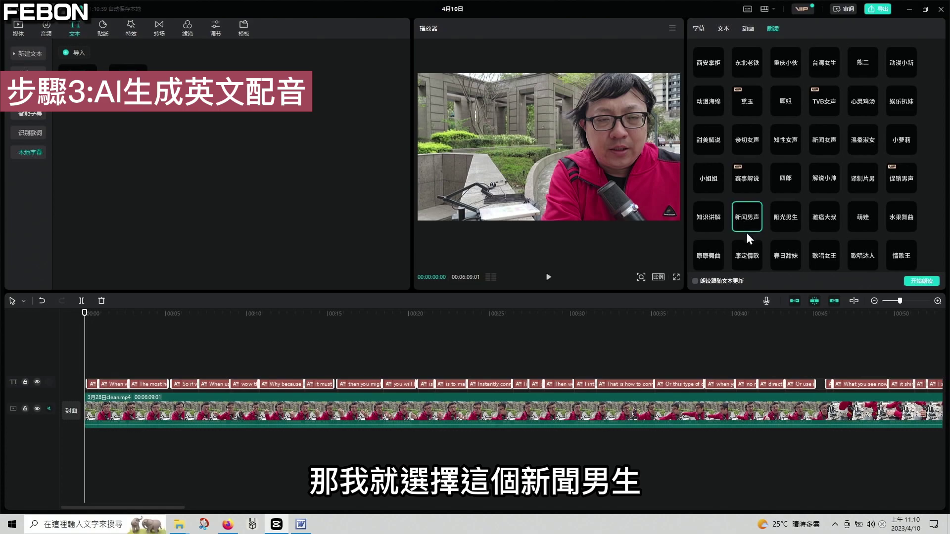
left_click(925, 283)
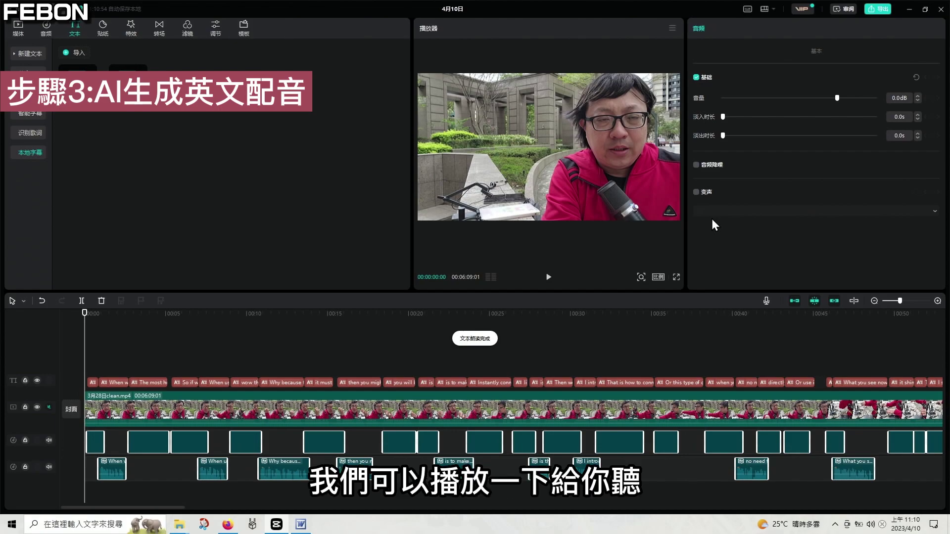
Play back the AI voice-over and compare the start of the first voice clips with their subtitles on the timeline
left_click(546, 278)
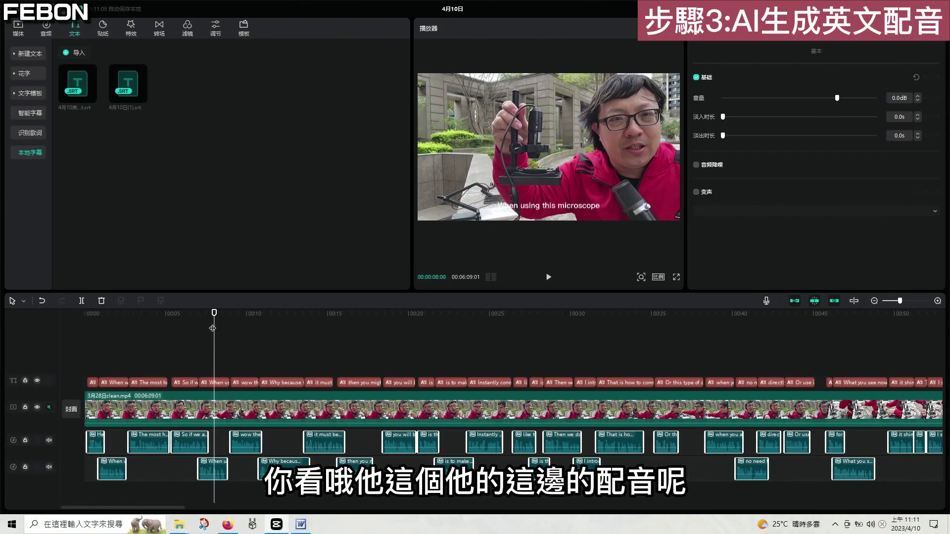
left_click_drag(214, 313, 85, 313)
left_click(910, 302)
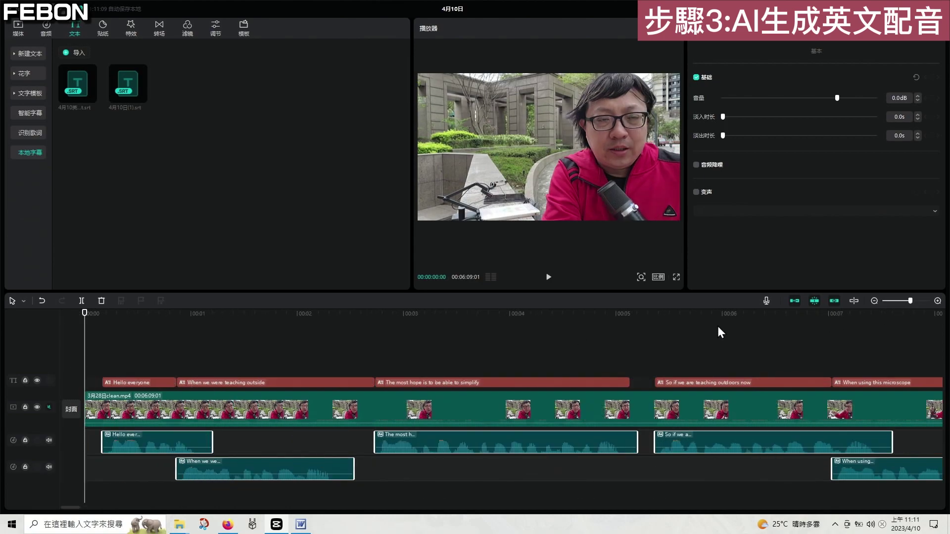
left_click_drag(83, 315, 103, 320)
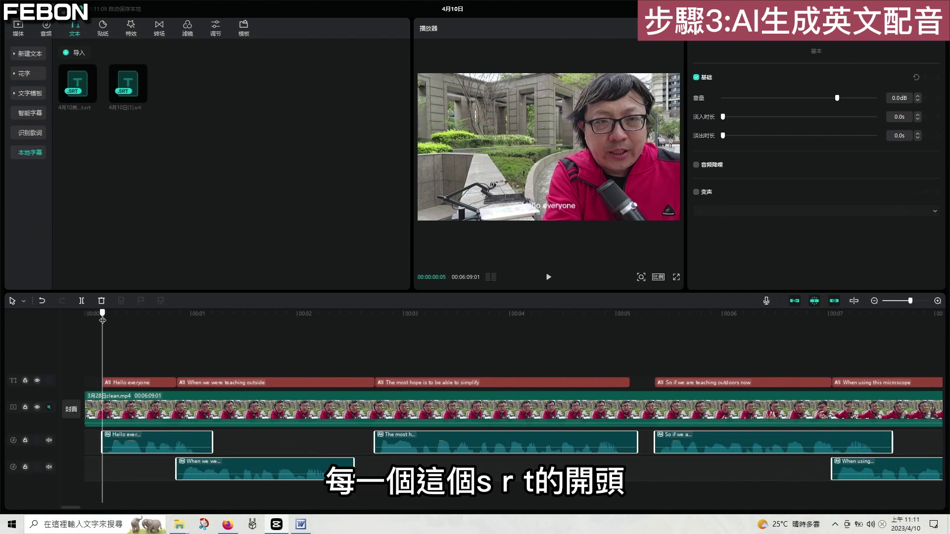
left_click(117, 382)
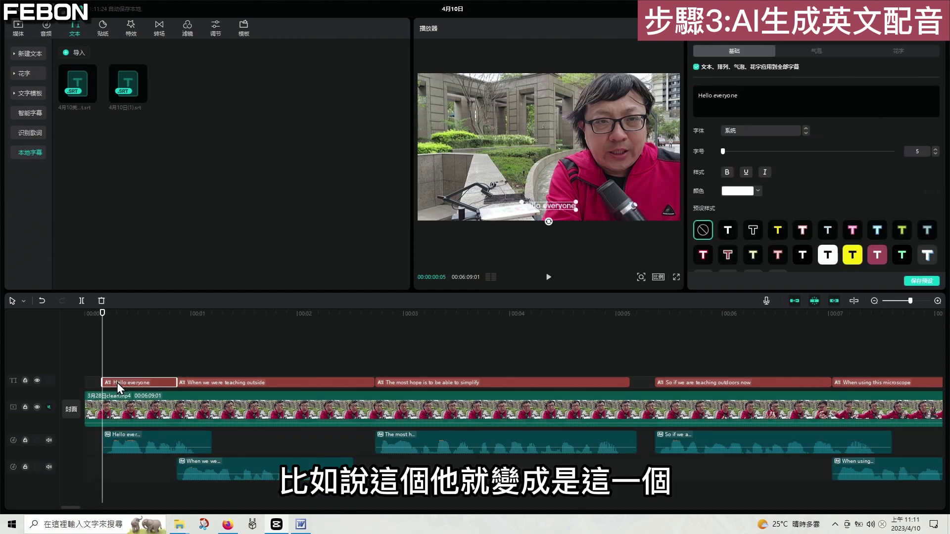
left_click(132, 438)
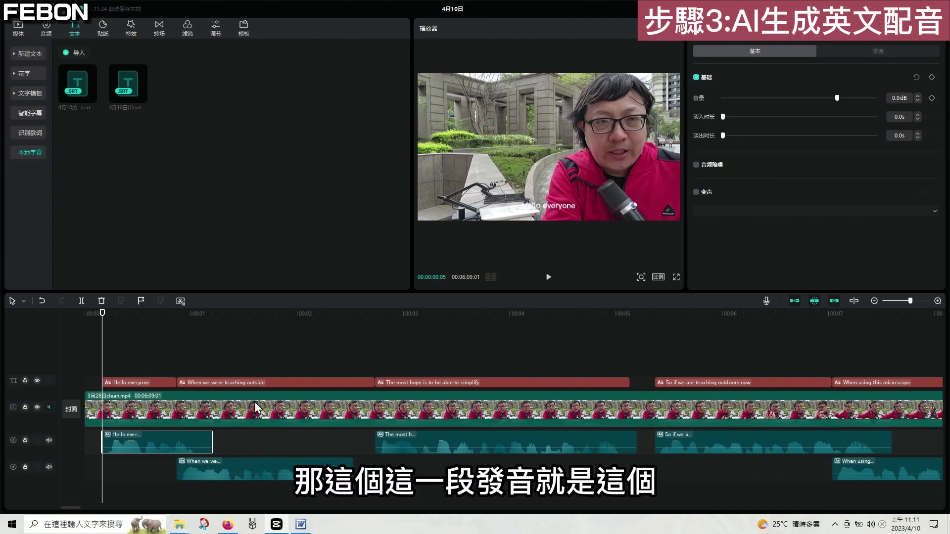
left_click(237, 349)
left_click_drag(233, 329, 180, 329)
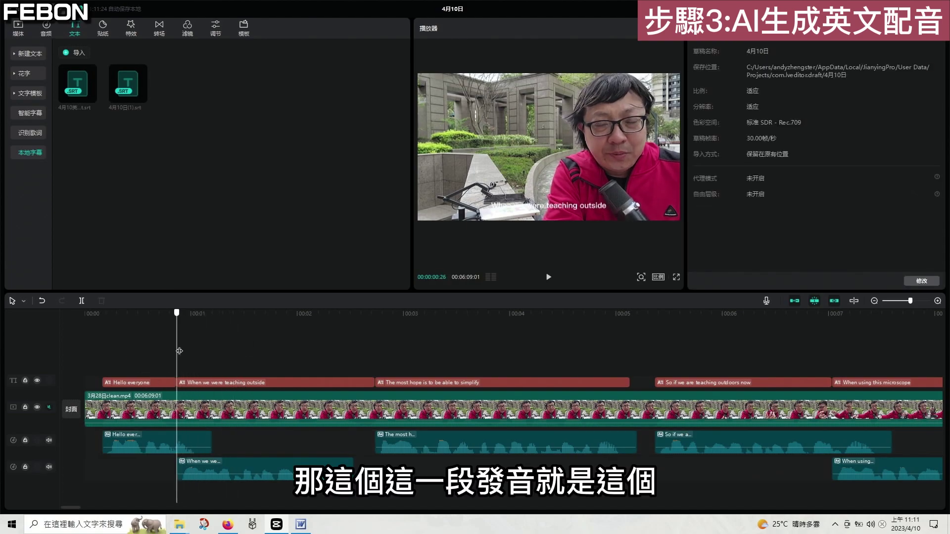
Trim the end of the "Hello everyone" voice clip and shift the "When we were teaching outside" voice clip slightly to start after its subtitle begins
left_click(198, 440)
left_click(212, 438)
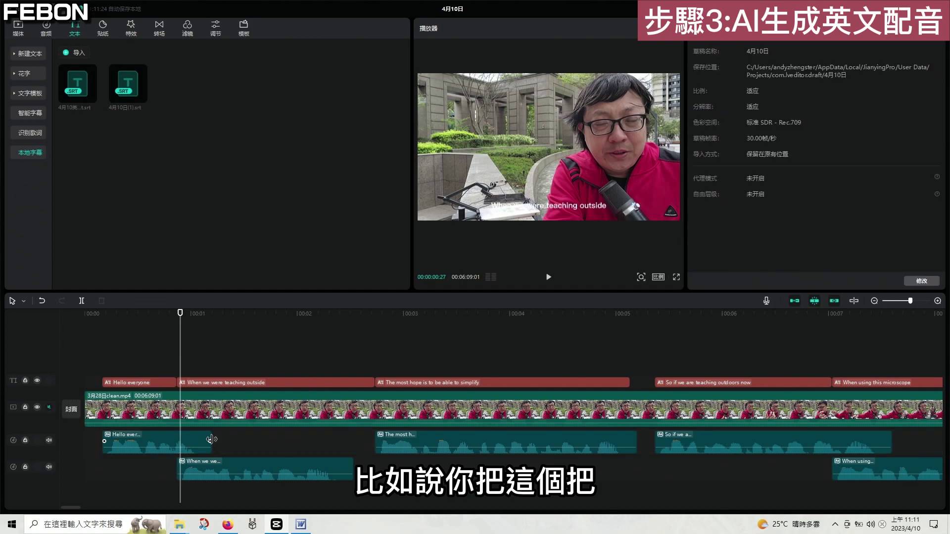
left_click(204, 440)
left_click_drag(210, 437, 181, 474)
left_click(183, 475)
left_click(155, 446)
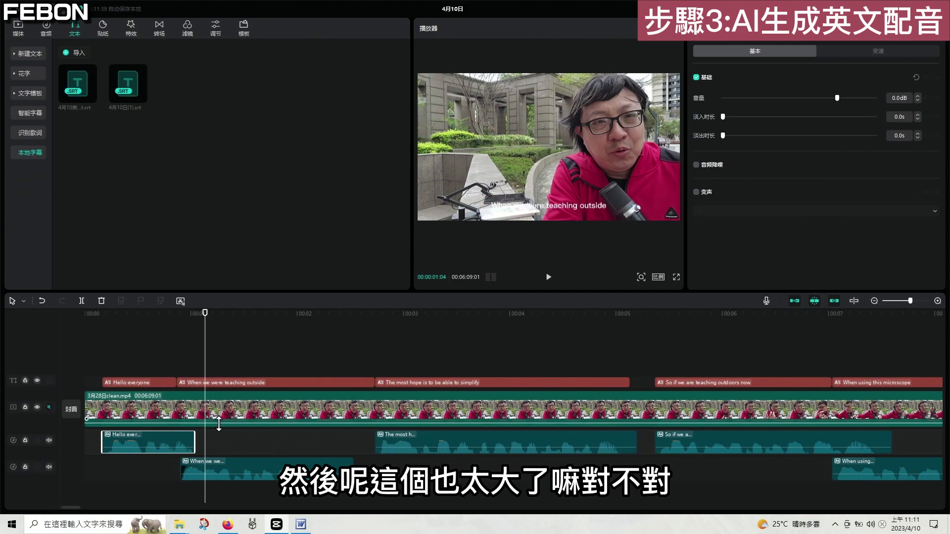
Speed up the "Hello everyone" voice clip to 1.2x, shift it earlier and place the second voice clip behind it on the same track
left_click(856, 52)
left_click(752, 89)
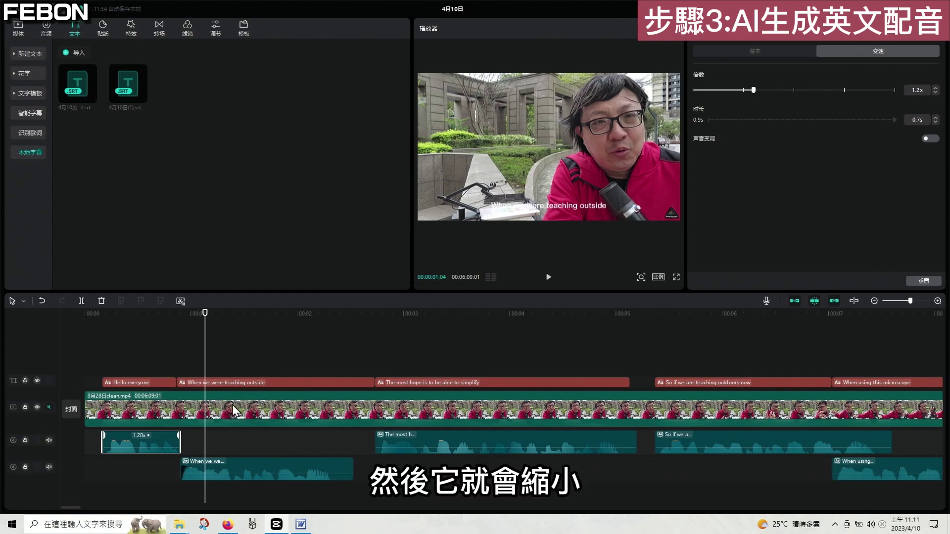
left_click_drag(126, 438, 108, 440)
left_click_drag(225, 465, 220, 438)
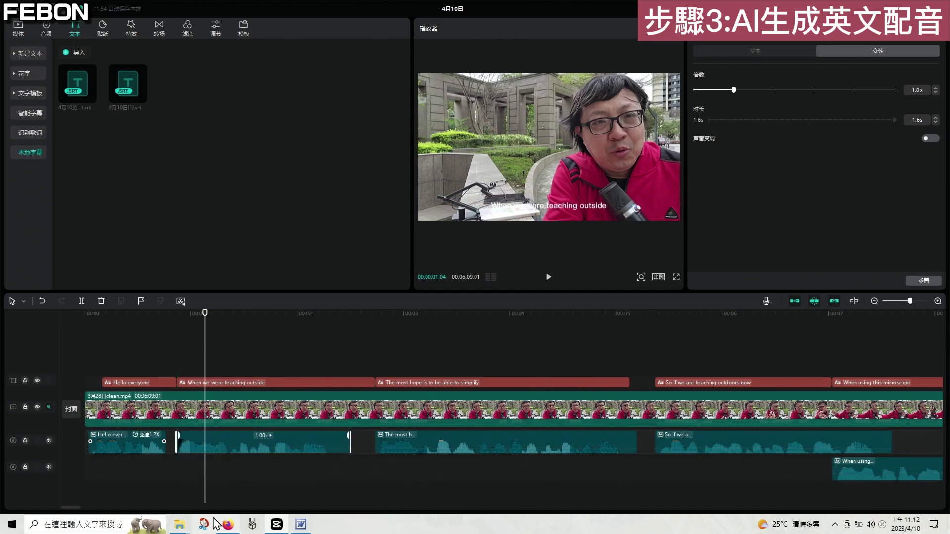
Trim the end of the "wow then you have a really big head" voice clip to 1.7 s, clear of the following clip
left_click_drag(71, 507, 161, 515)
left_click(396, 442)
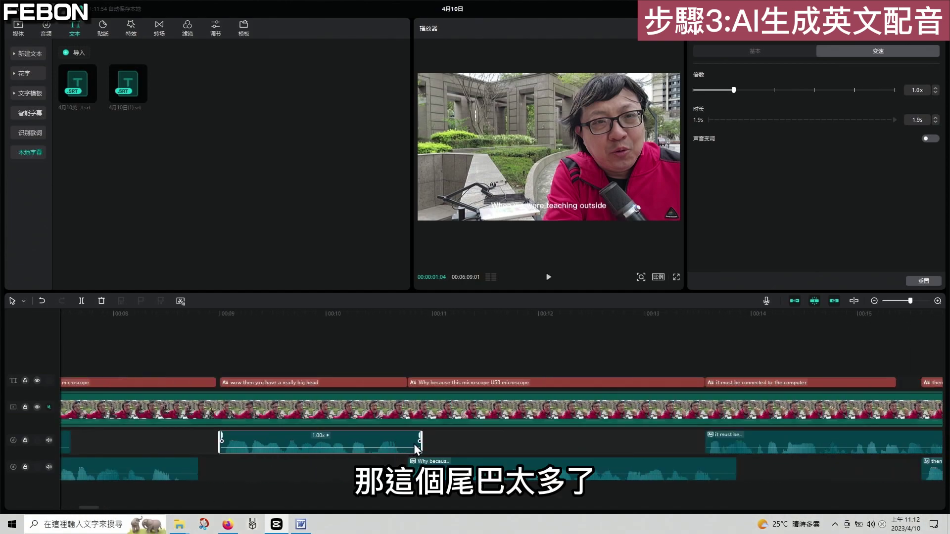
left_click_drag(413, 440, 403, 440)
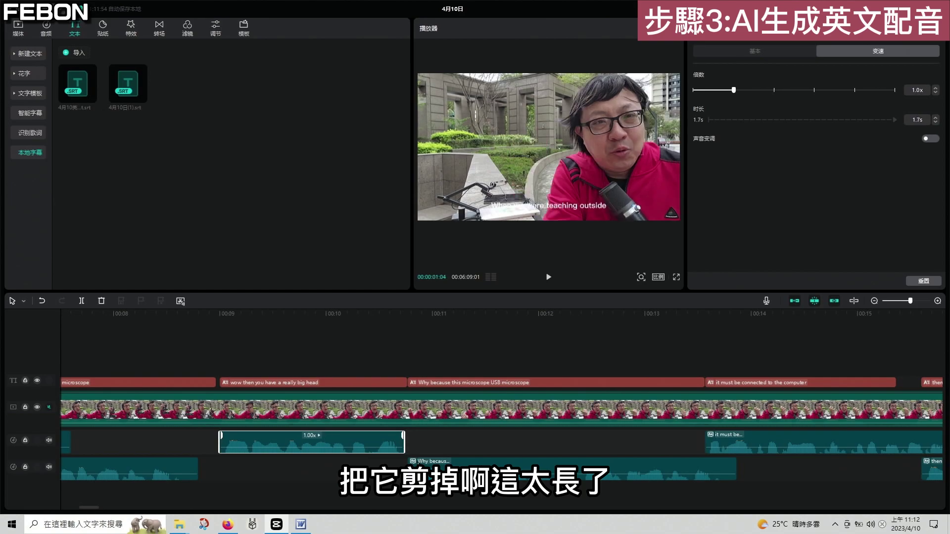
Speed up the "Why because this microscope USB microscope" voice clip to 1.3x and move it onto the upper voice track behind the trimmed clip
left_click(508, 463)
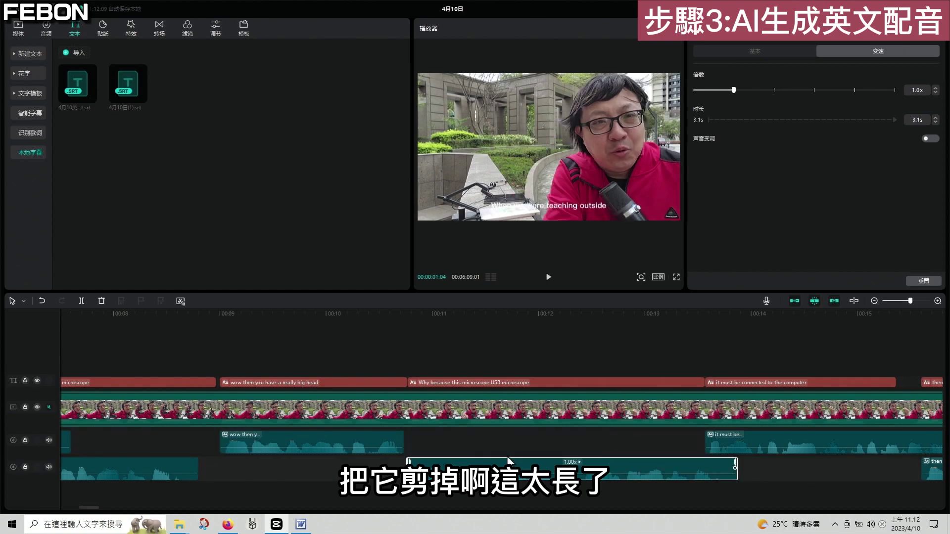
left_click(745, 90)
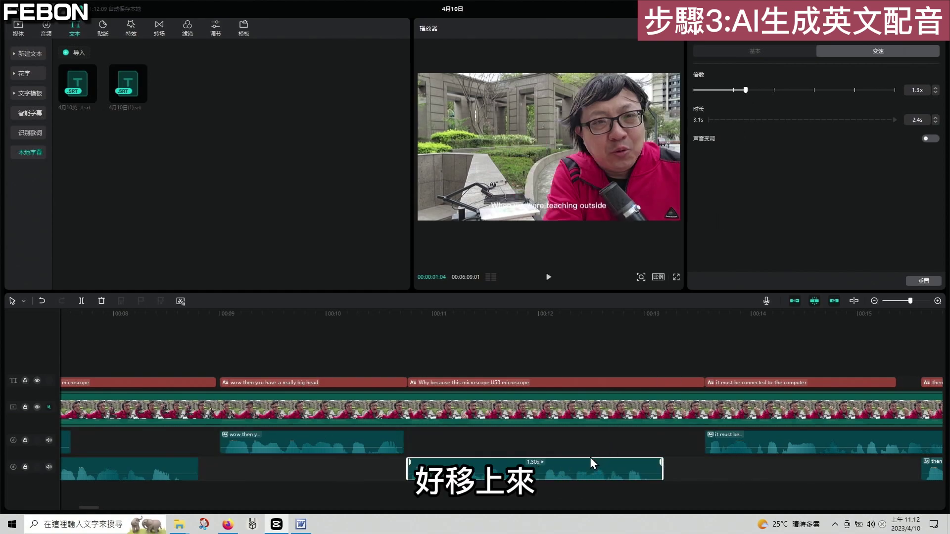
left_click_drag(590, 459, 594, 440)
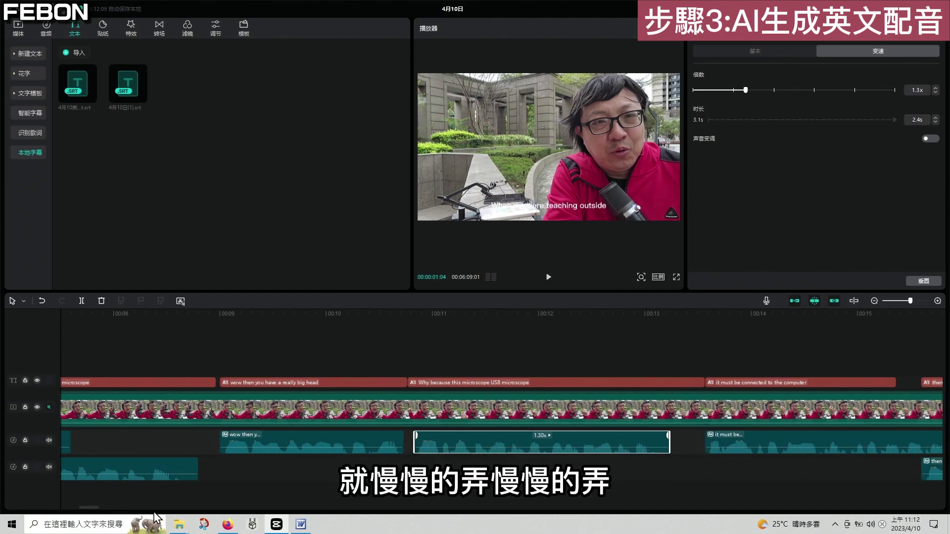
mouse_move(89, 507)
left_mouse_down()
mouse_move(506, 532)
mouse_move(124, 517)
mouse_move(3, 499)
left_mouse_up()
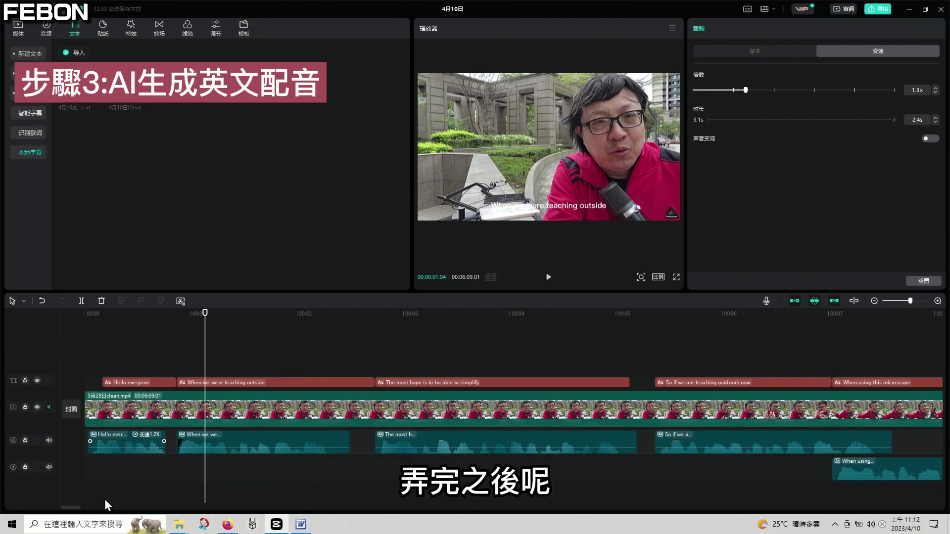
Set up the project's export with video export enabled in addition to the SRT subtitle export
left_click(879, 12)
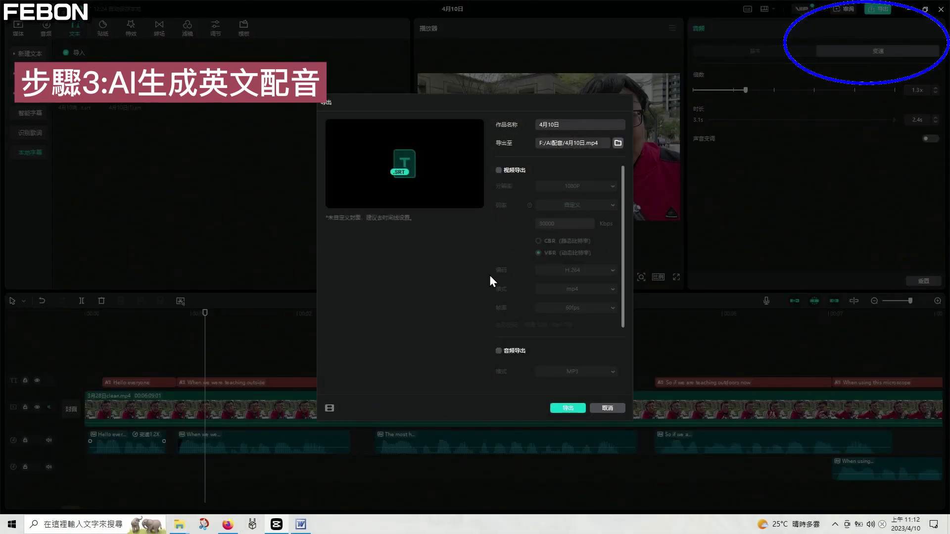
scroll(533, 289, "down", 3)
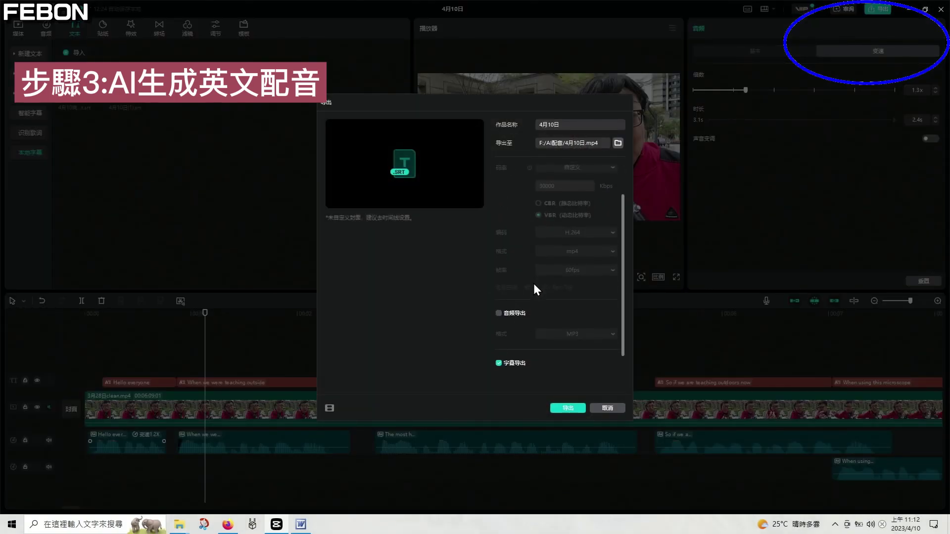
scroll(527, 292, "up", 3)
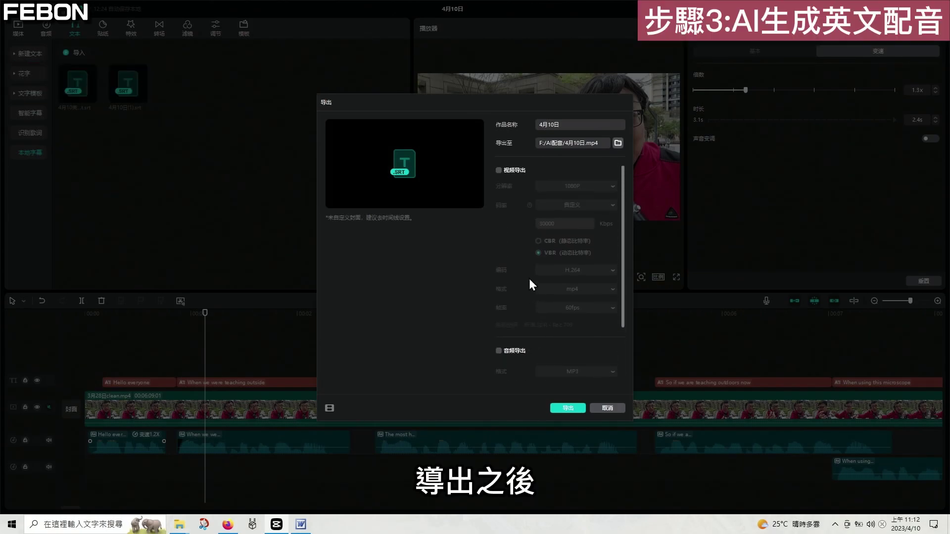
left_click(498, 170)
scroll(518, 267, "down", 1)
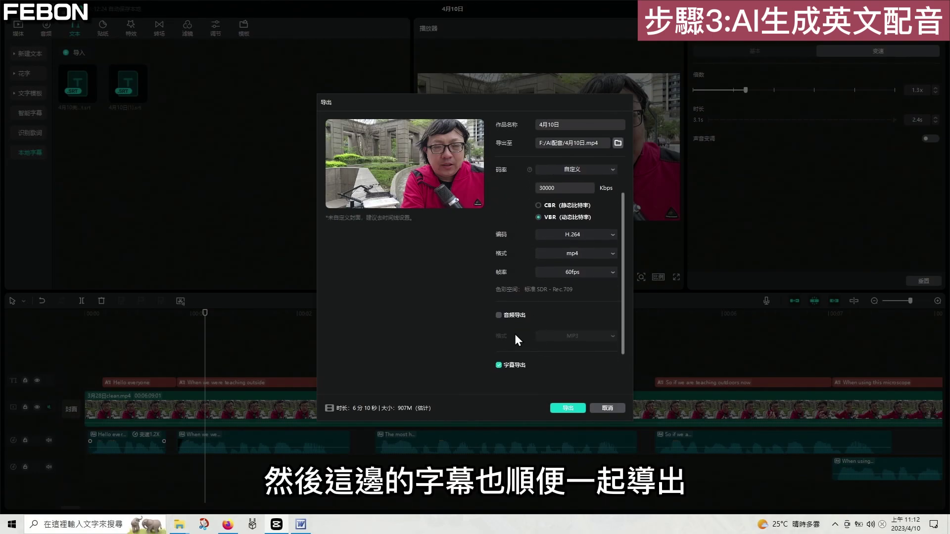
scroll(524, 359, "down", 1)
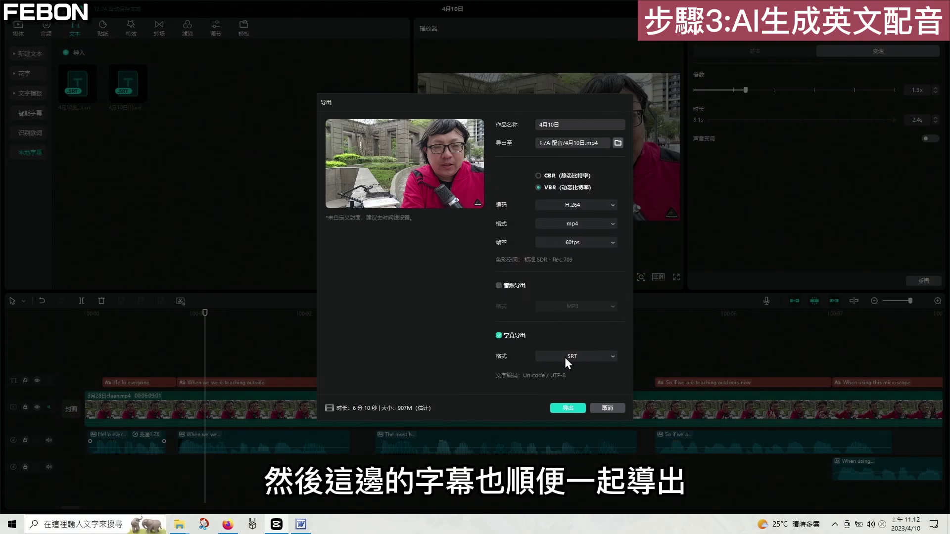